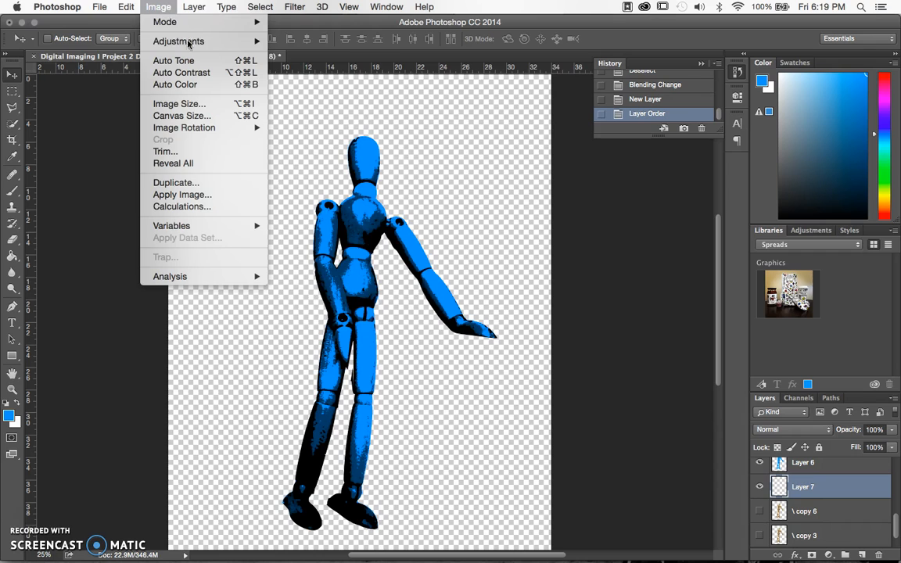
pyautogui.moveTo(178, 40)
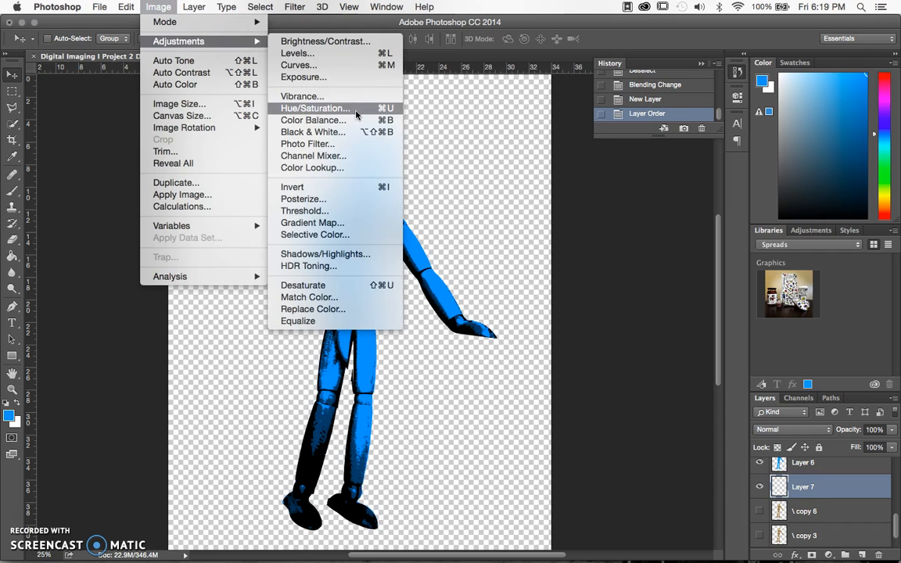
pyautogui.click(71, 139)
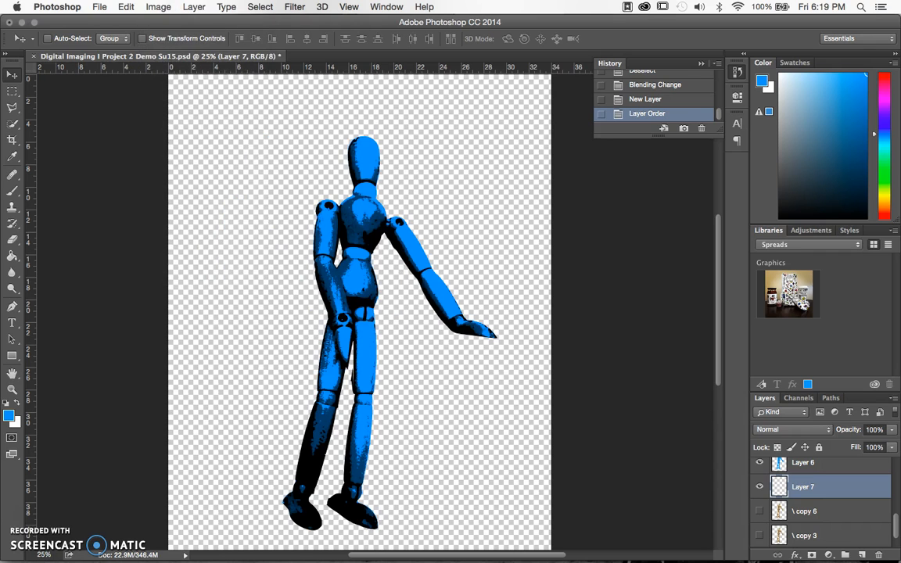
# Set the foreground colour to bright red and fill the empty Layer 7 with it using the Paint Bucket.
pyautogui.click(11, 256)
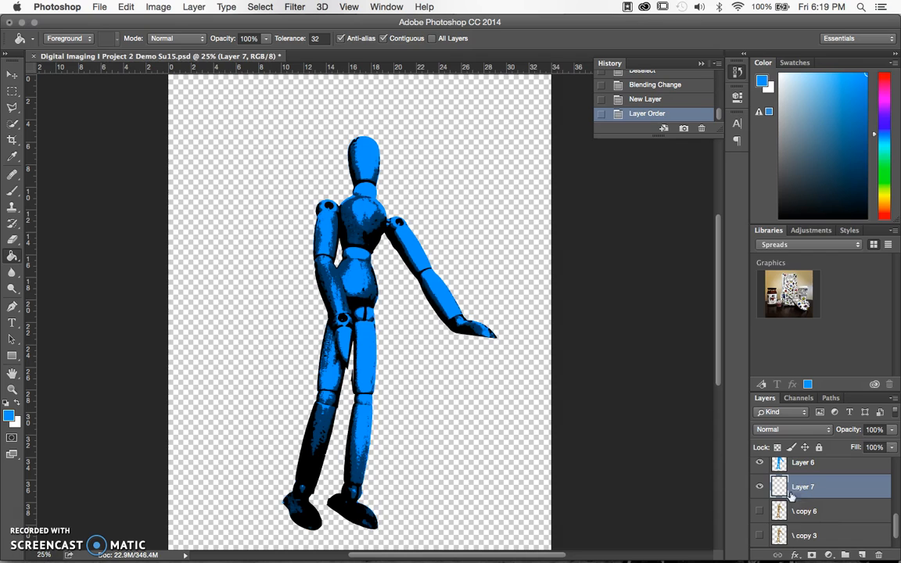
pyautogui.click(8, 415)
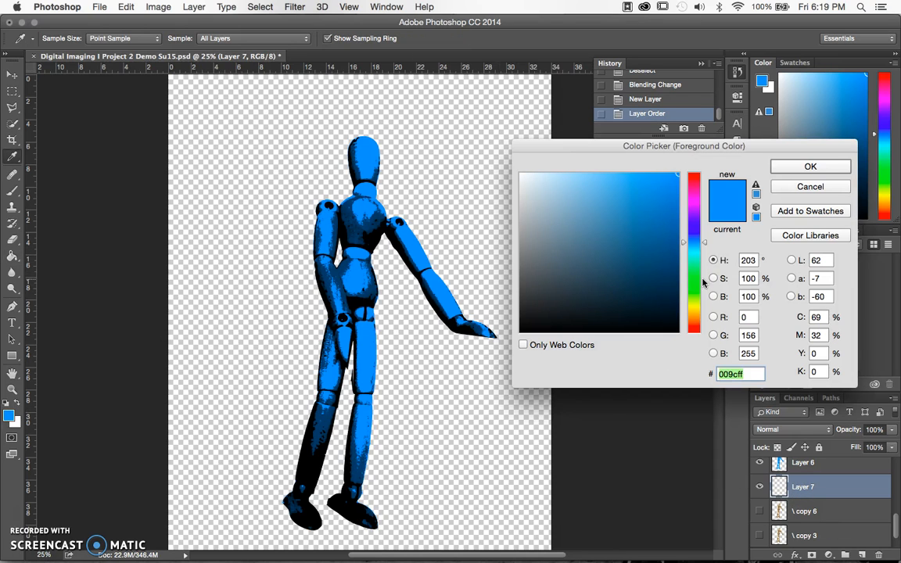
pyautogui.click(384, 258)
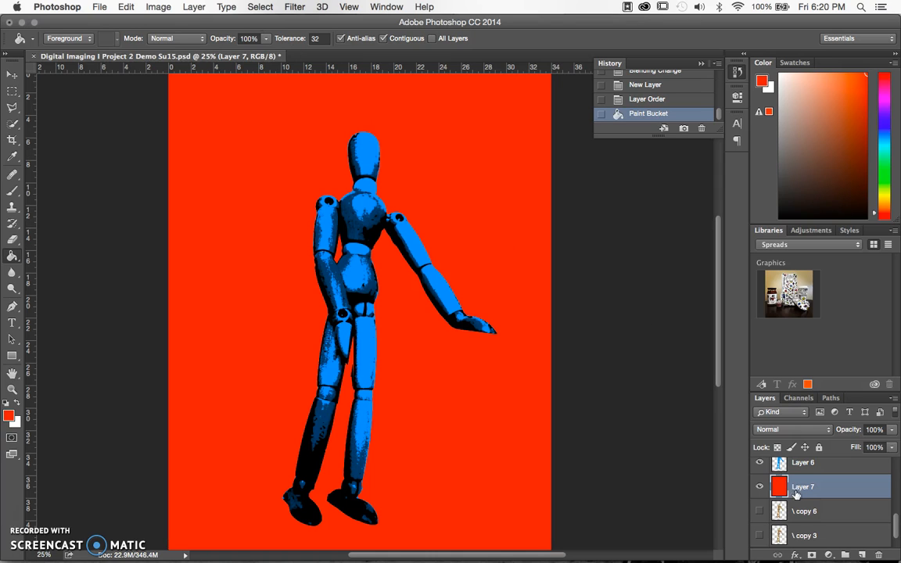
pyautogui.scroll(2, 810, 506)
pyautogui.scroll(2, 810, 506)
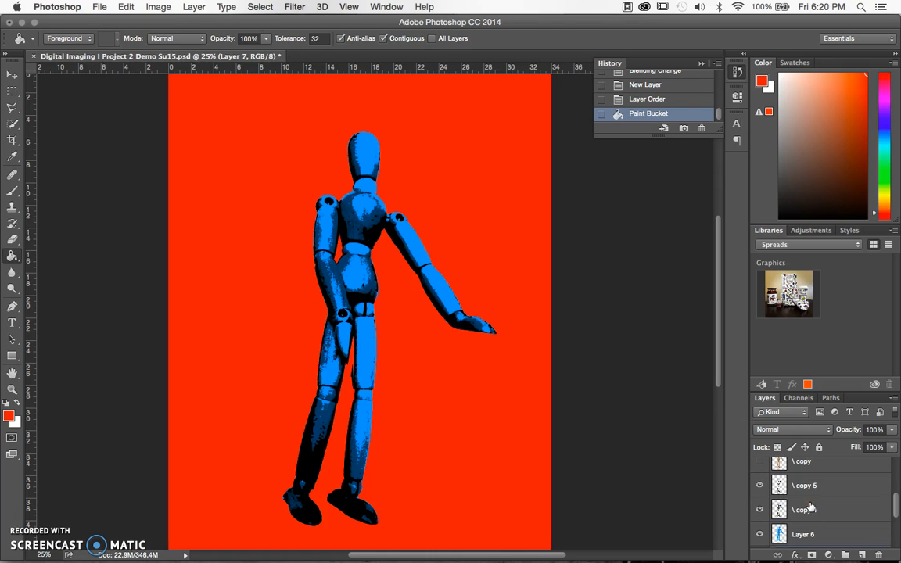
pyautogui.keyDown('shift'); pyautogui.click(814, 493); pyautogui.keyUp('shift')
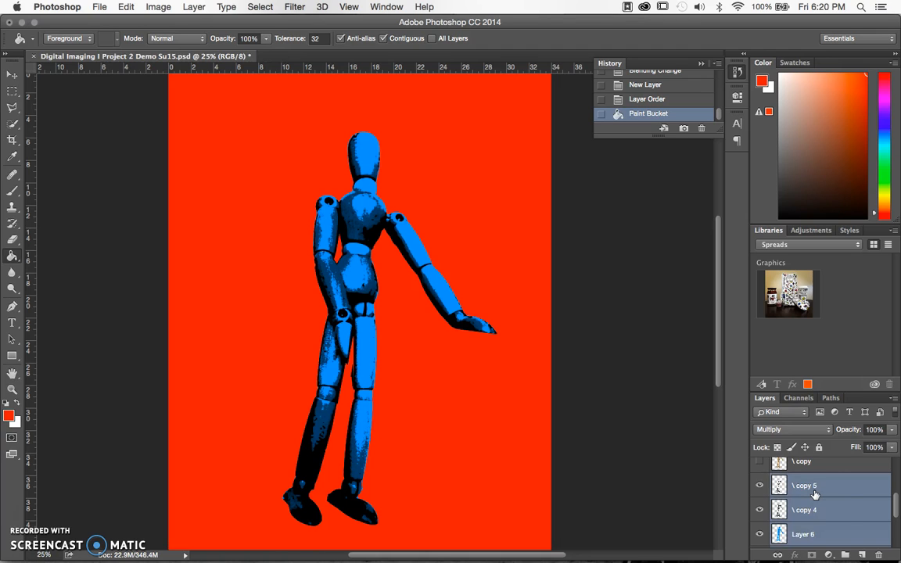
pyautogui.scroll(-2, 814, 493)
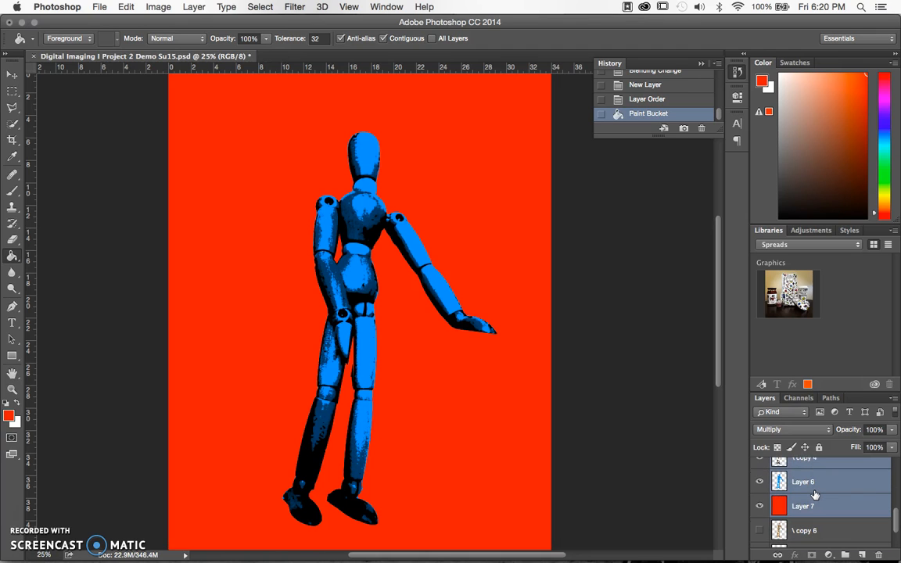
pyautogui.scroll(2, 814, 493)
# Select the "\ copy 4" layer and toggle the visibility of "\ copy 5" and Layer 6 to compare their effect on the figure.
pyautogui.click(789, 511)
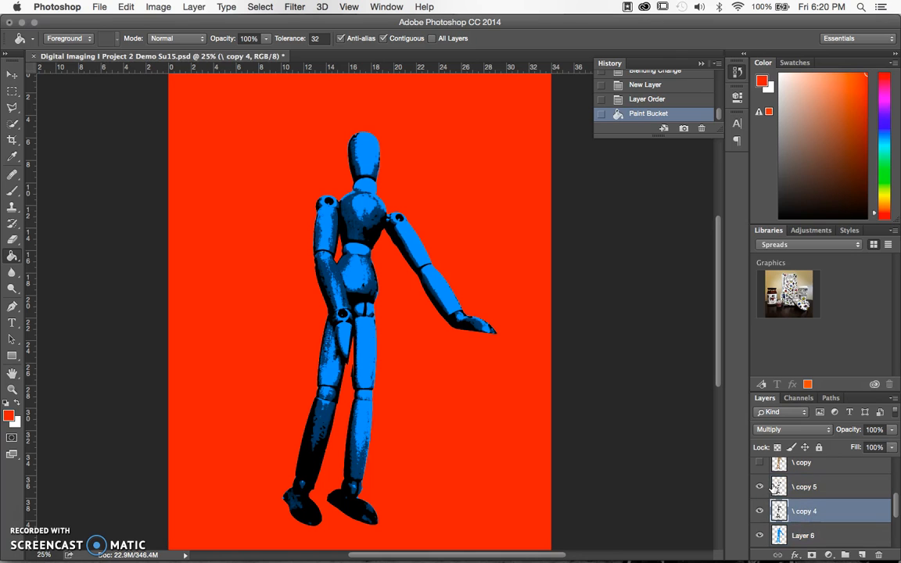
pyautogui.click(759, 486)
pyautogui.click(758, 487)
pyautogui.click(759, 486)
pyautogui.click(759, 486)
pyautogui.click(758, 486)
pyautogui.click(759, 535)
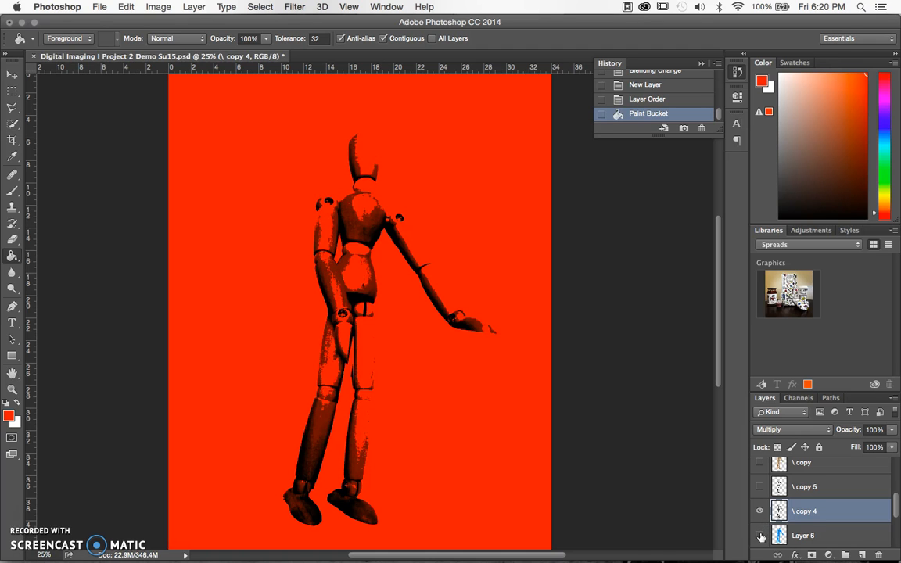
pyautogui.click(759, 535)
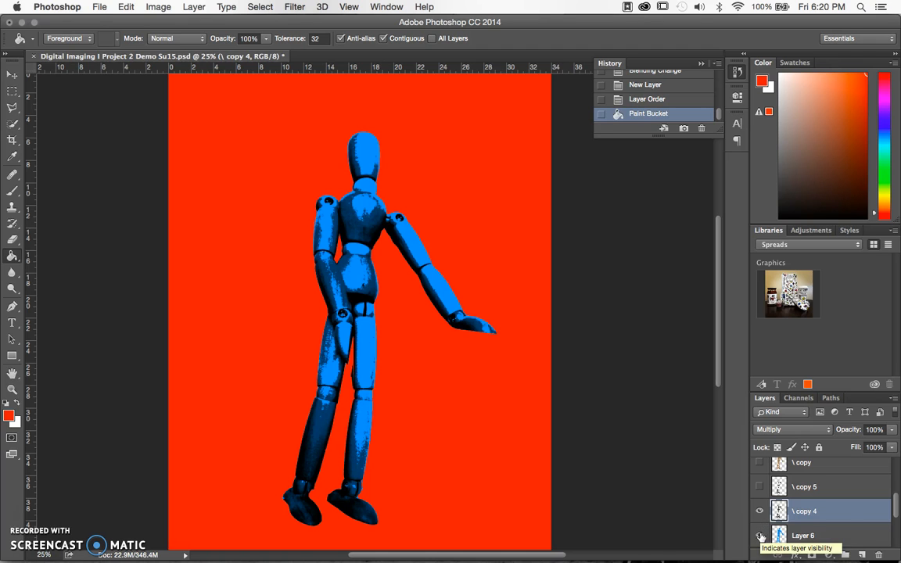
pyautogui.click(759, 490)
# Select the four layers from "\ copy 5" down to Layer 7 and duplicate them together.
pyautogui.scroll(-3, 792, 512)
pyautogui.scroll(3, 792, 517)
pyautogui.click(803, 477)
pyautogui.keyDown('shift'); pyautogui.click(783, 526); pyautogui.keyUp('shift')
pyautogui.keyDown('shift'); pyautogui.click(783, 540); pyautogui.keyUp('shift')
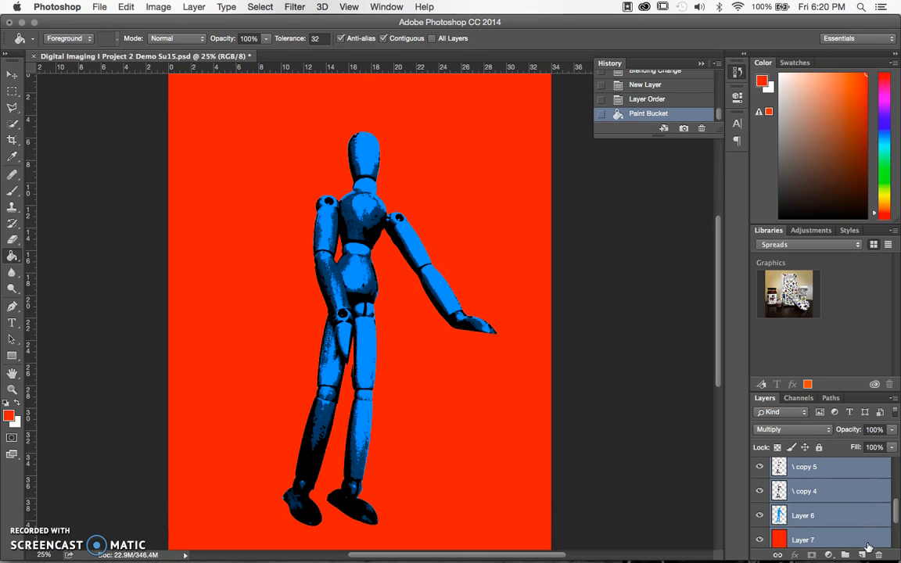
pyautogui.moveTo(855, 547); pyautogui.dragTo(860, 554)
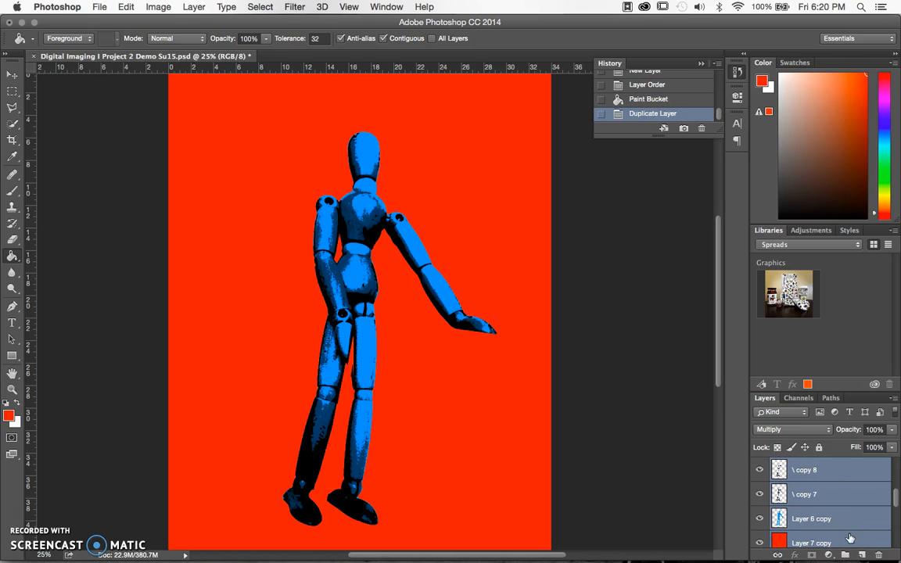
# Merge the duplicated layers "\ copy 8", "\ copy 7", Layer 6 copy and Layer 7 copy into a single layer.
pyautogui.scroll(-2, 843, 509)
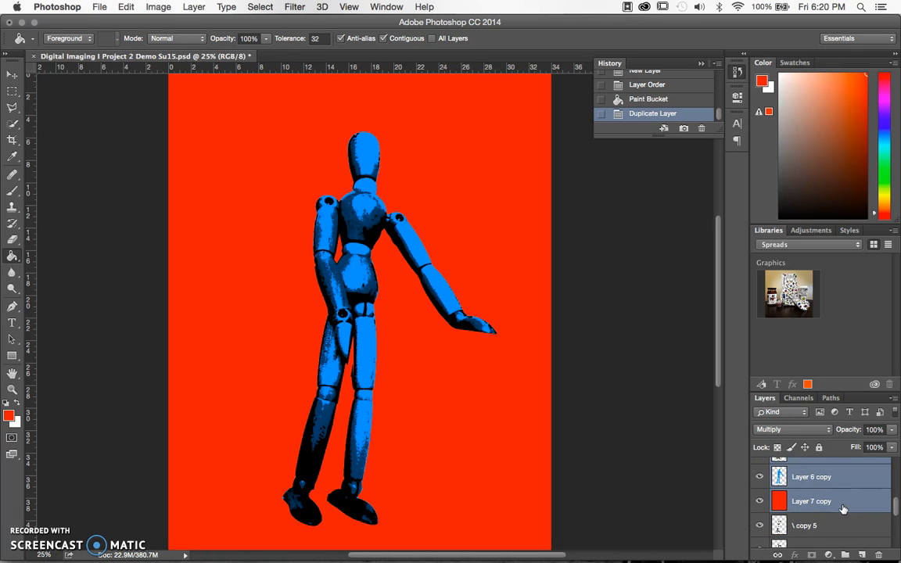
pyautogui.scroll(2, 821, 504)
pyautogui.rightClick(810, 508)
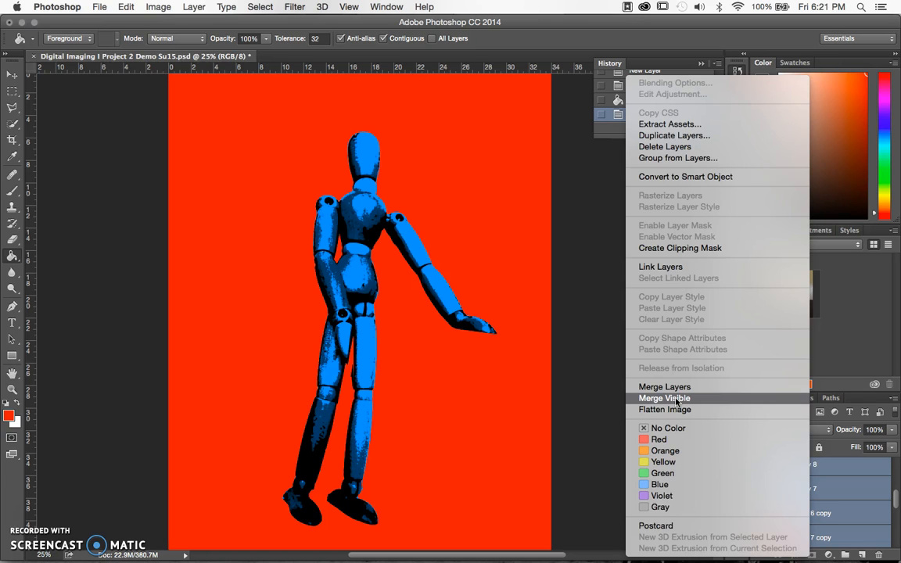
pyautogui.click(846, 500)
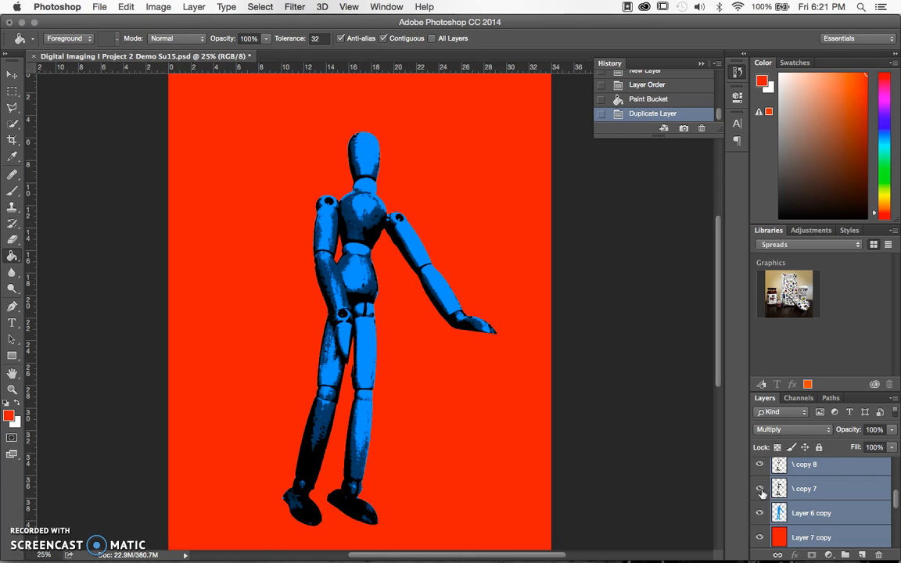
pyautogui.scroll(-5, 774, 497)
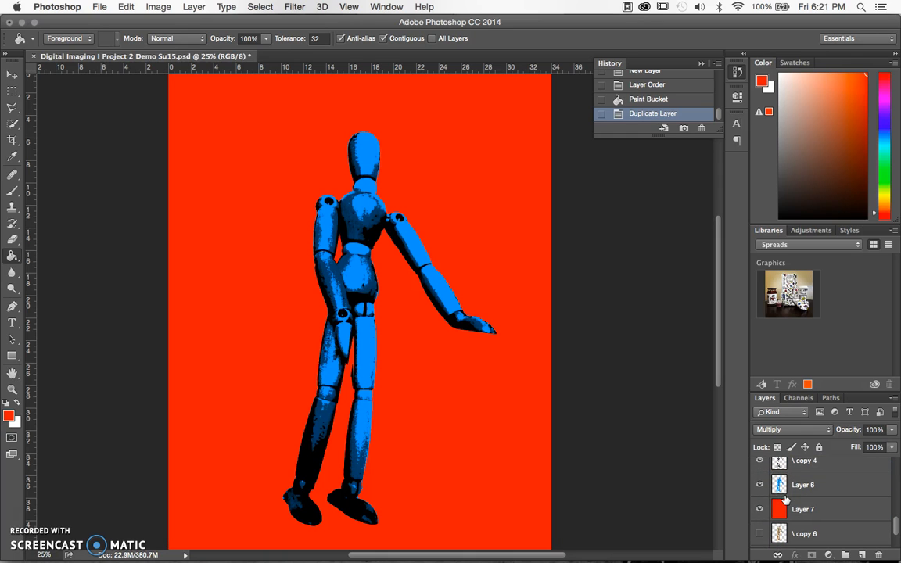
pyautogui.scroll(2, 784, 499)
pyautogui.scroll(-1, 785, 505)
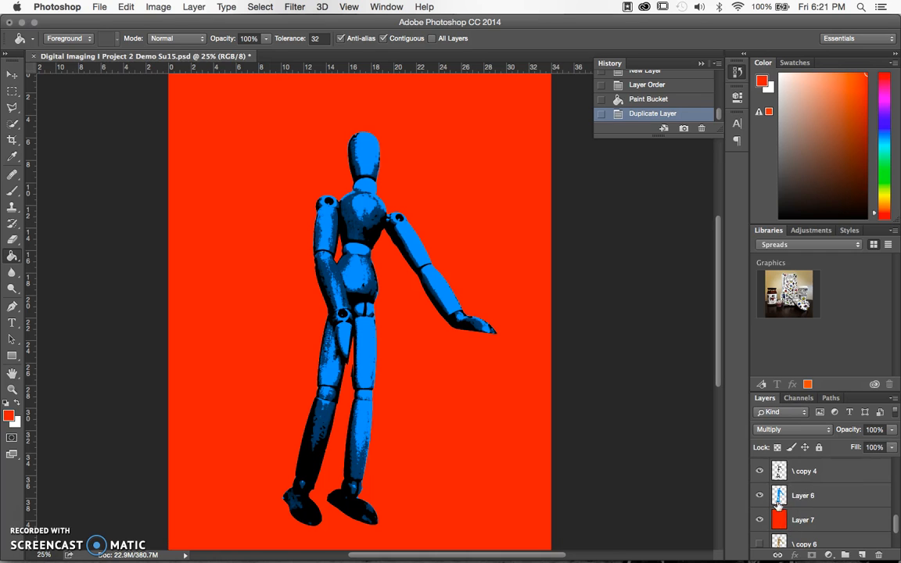
pyautogui.scroll(3, 782, 496)
pyautogui.rightClick(779, 491)
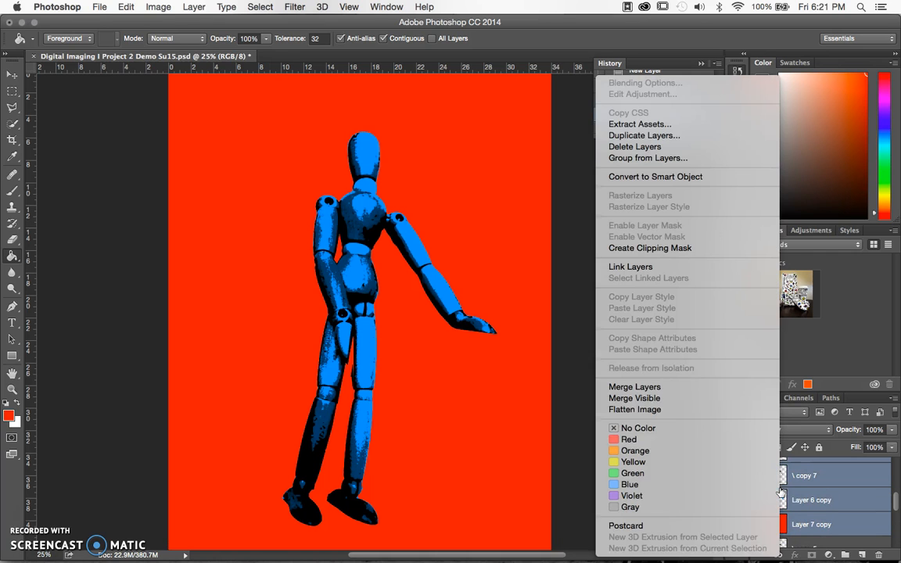
pyautogui.click(684, 388)
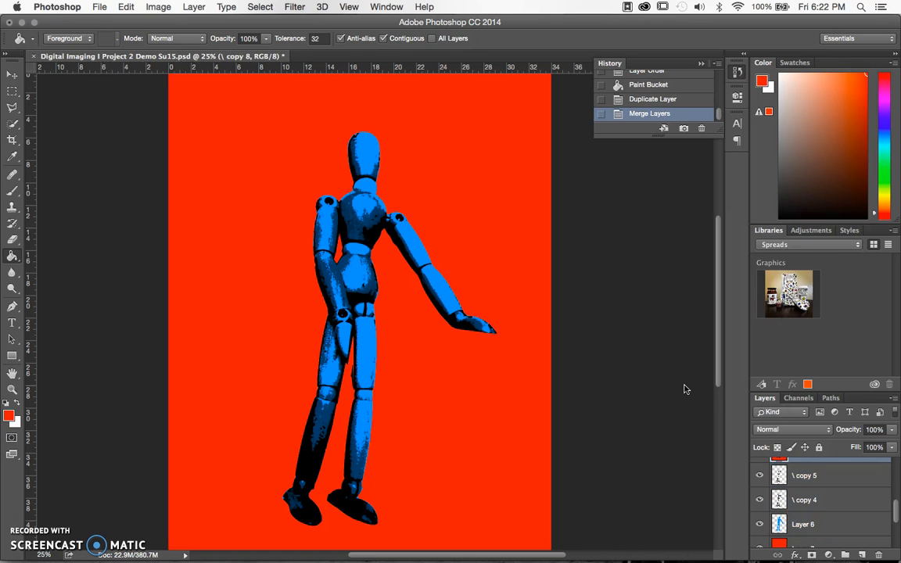
# Hide the original layers from "\ copy 5" to Layer 7 and toggle the merged "\ copy 8" layer off and on to check it.
pyautogui.scroll(1, 825, 474)
pyautogui.scroll(-2, 789, 473)
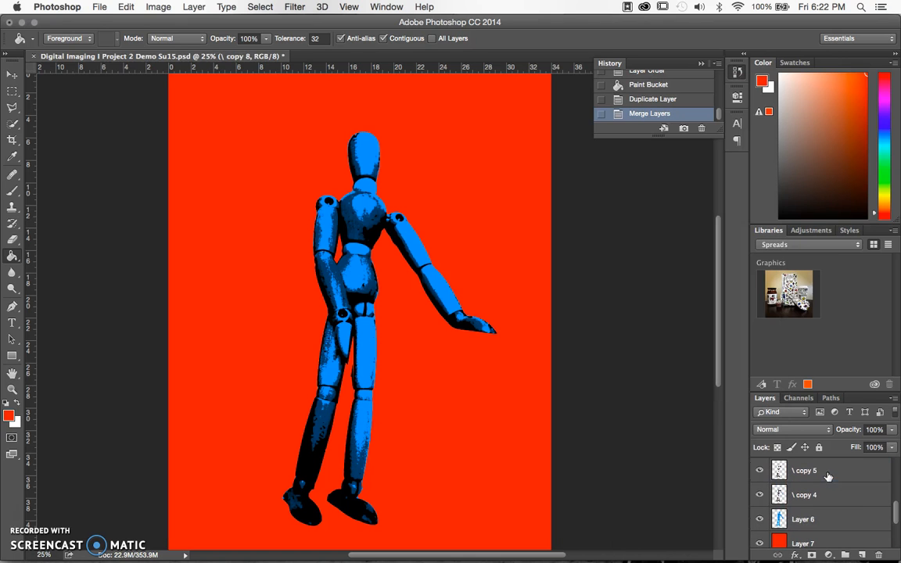
pyautogui.moveTo(758, 473); pyautogui.dragTo(758, 542)
pyautogui.scroll(2, 782, 500)
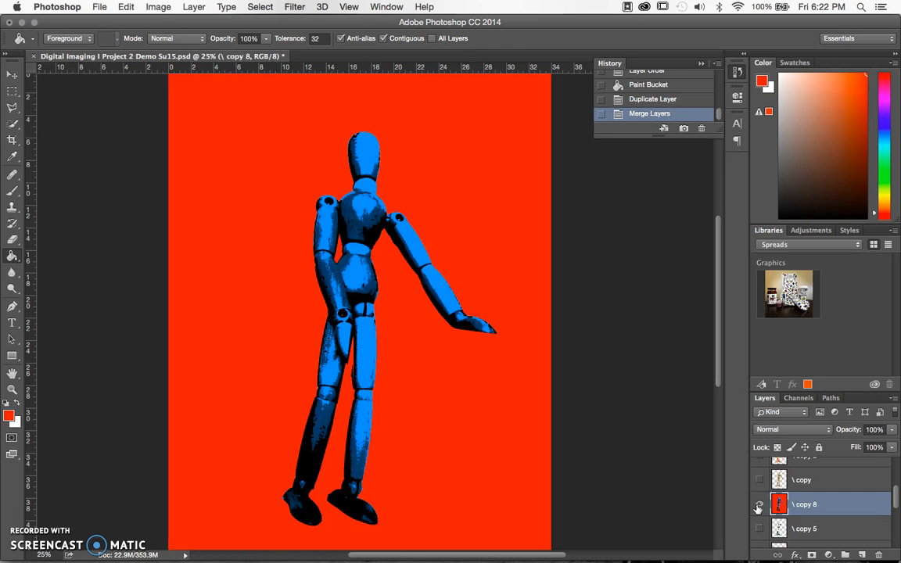
pyautogui.click(758, 505)
pyautogui.click(757, 505)
# Try a Hue/Saturation adjustment with a hue of +55 on the merged "\ copy 8" layer and discard it.
pyautogui.click(160, 7)
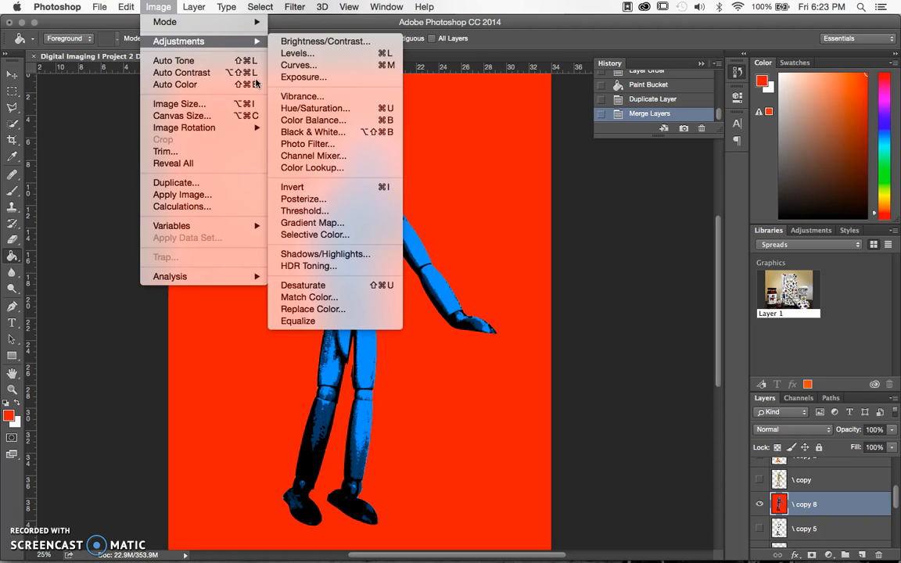
pyautogui.moveTo(234, 40)
pyautogui.click(301, 105)
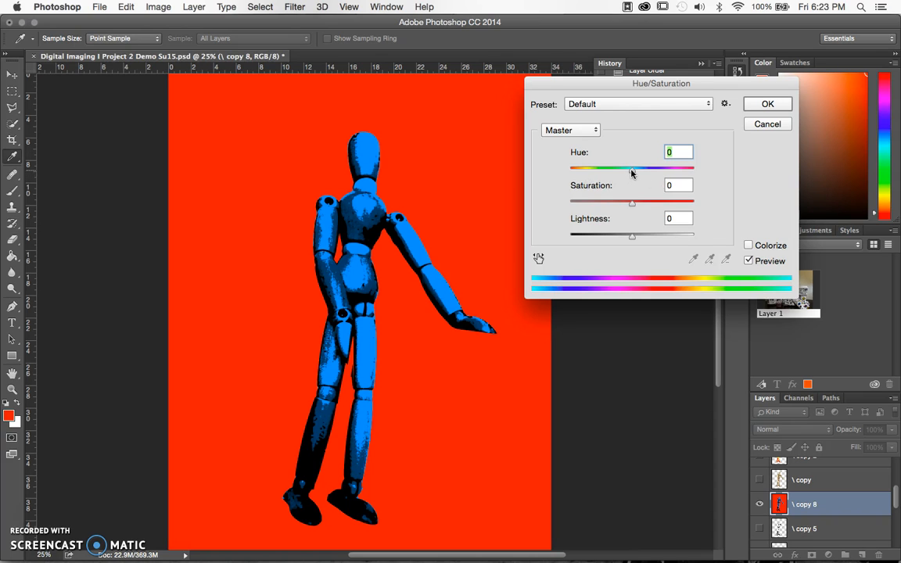
pyautogui.moveTo(632, 173)
pyautogui.mouseDown()
pyautogui.moveTo(684, 173)
pyautogui.moveTo(604, 174)
pyautogui.moveTo(646, 185)
pyautogui.mouseUp()
pyautogui.hotkey('shift', 'Down')
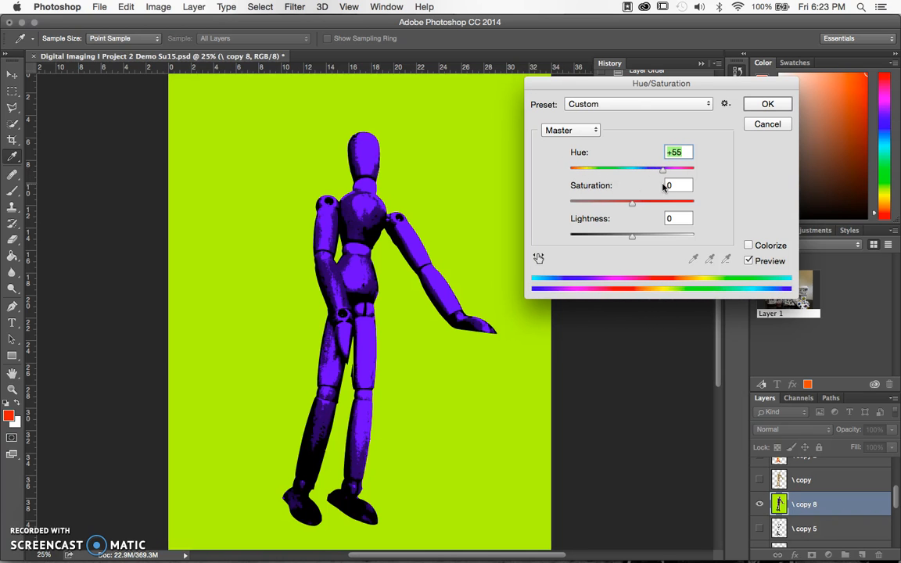
pyautogui.click(767, 124)
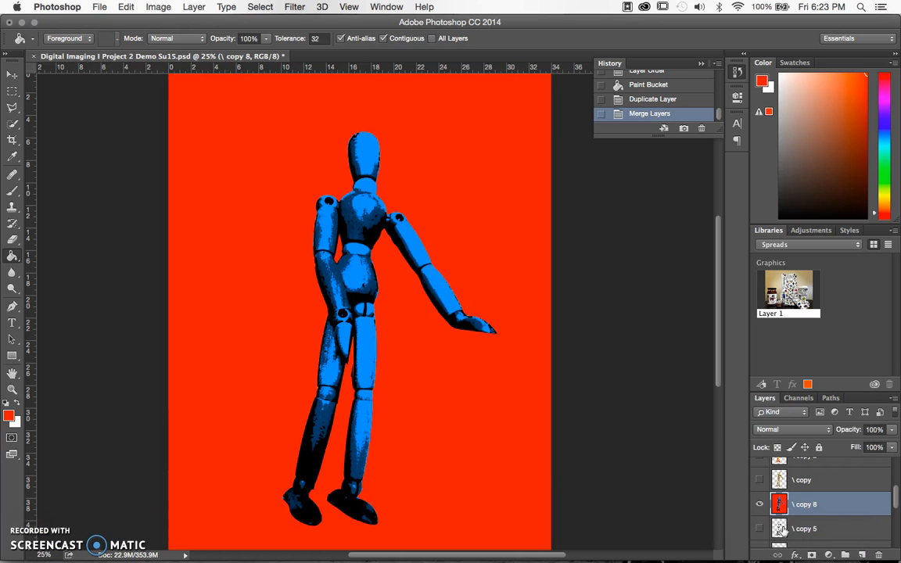
# Hide the merged "\ copy 8" layer and show the blue silhouette on Layer 6 and the red background on Layer 7.
pyautogui.scroll(-3, 805, 492)
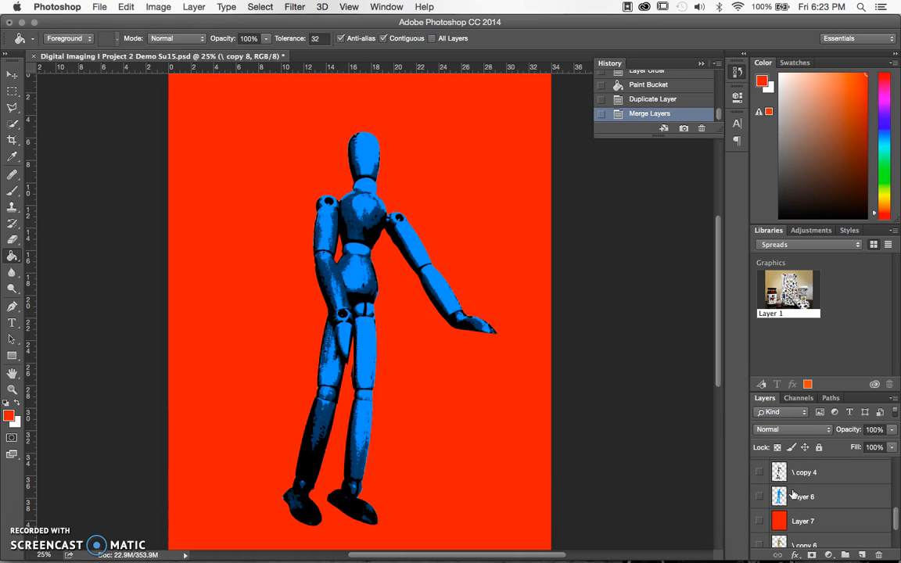
pyautogui.click(779, 497)
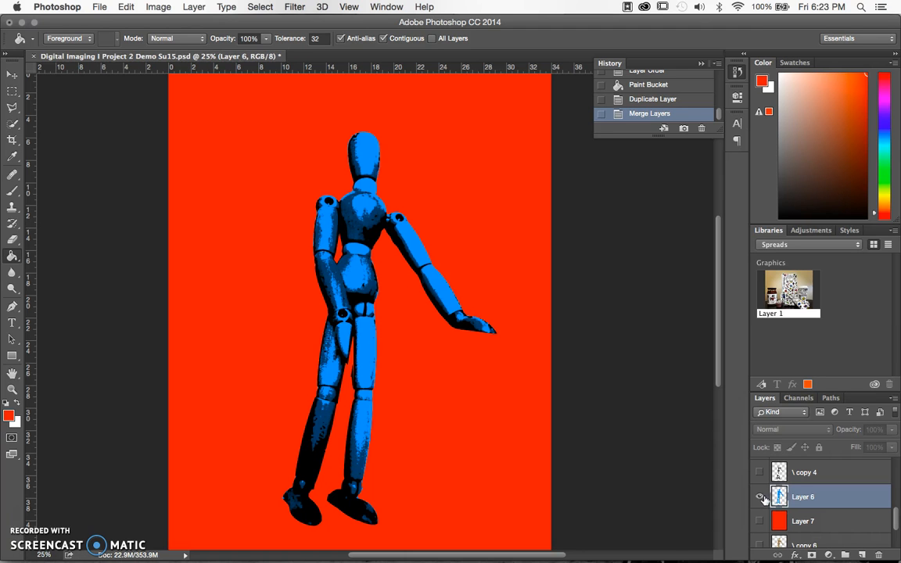
pyautogui.scroll(2, 762, 482)
pyautogui.click(760, 482)
pyautogui.scroll(-3, 760, 493)
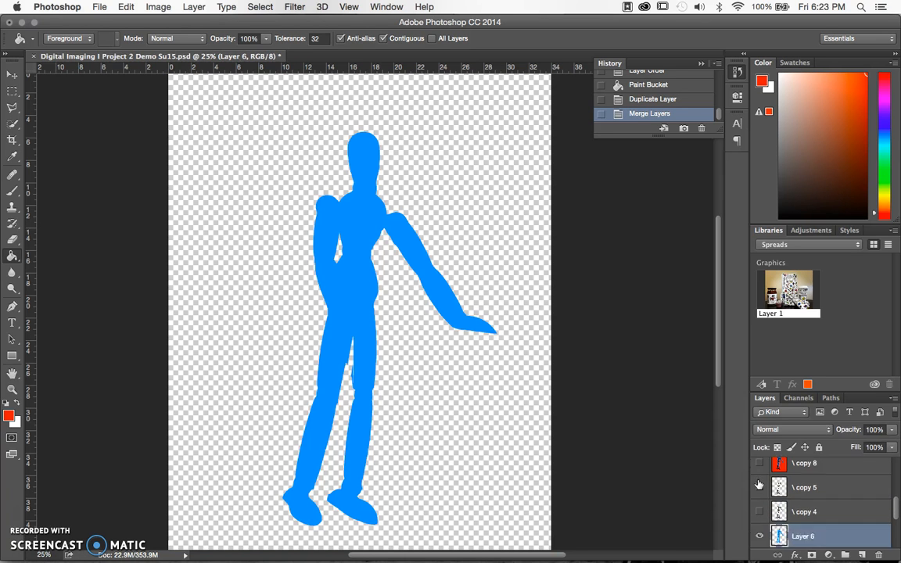
pyautogui.click(759, 509)
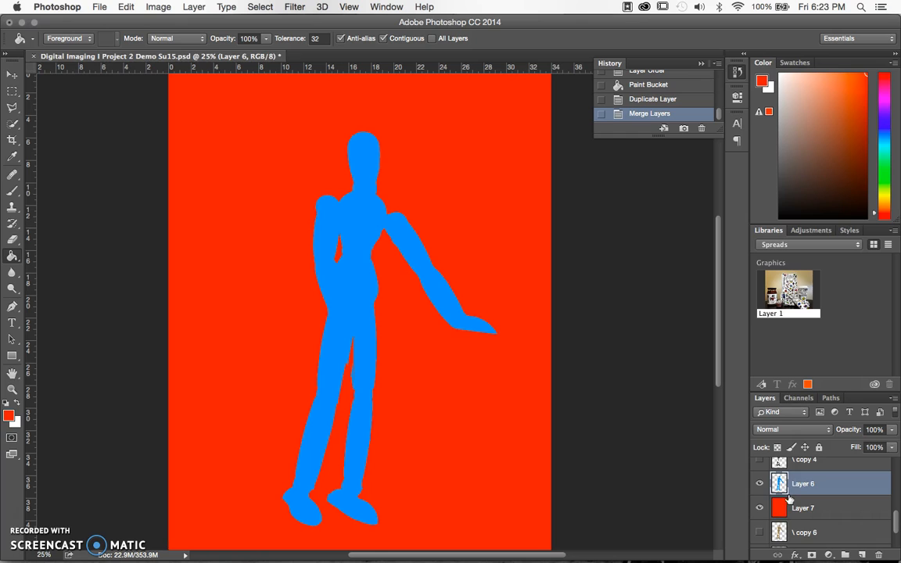
# Find the Grayscale layer group higher in the layer stack and make it visible.
pyautogui.scroll(2, 782, 508)
pyautogui.scroll(5, 791, 509)
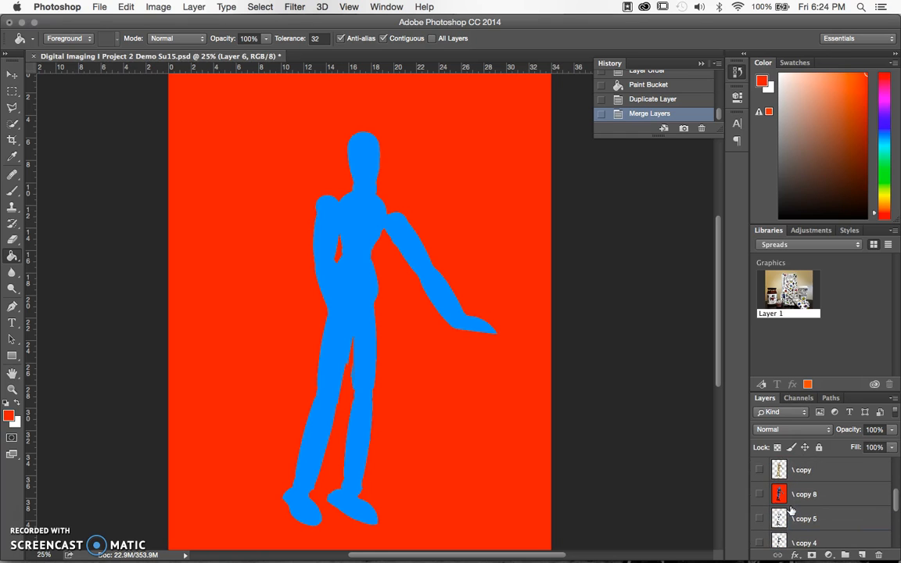
pyautogui.scroll(-1, 791, 510)
pyautogui.click(774, 524)
pyautogui.scroll(-1, 785, 530)
pyautogui.scroll(-1, 784, 530)
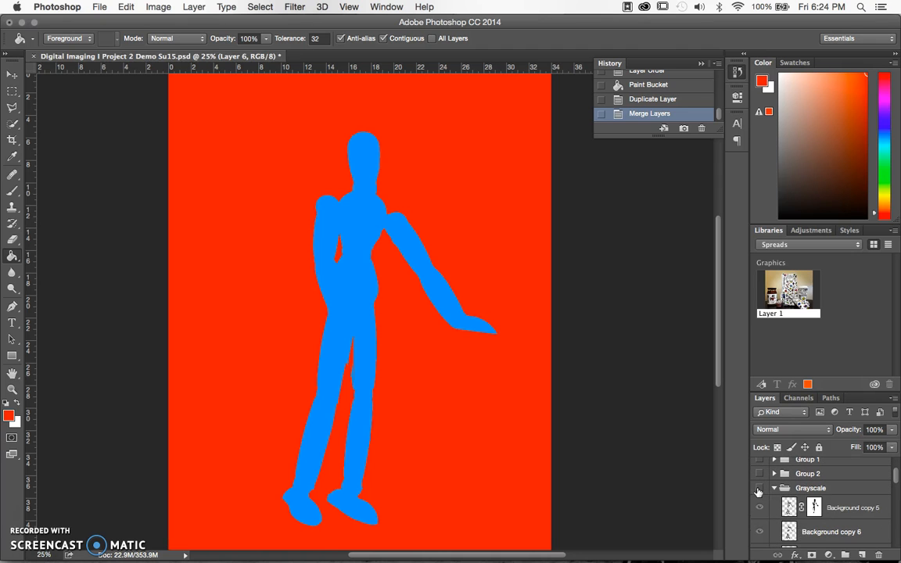
pyautogui.click(759, 478)
# Hide the blue silhouette on Layer 6, leaving the Grayscale group shown.
pyautogui.scroll(-5, 788, 514)
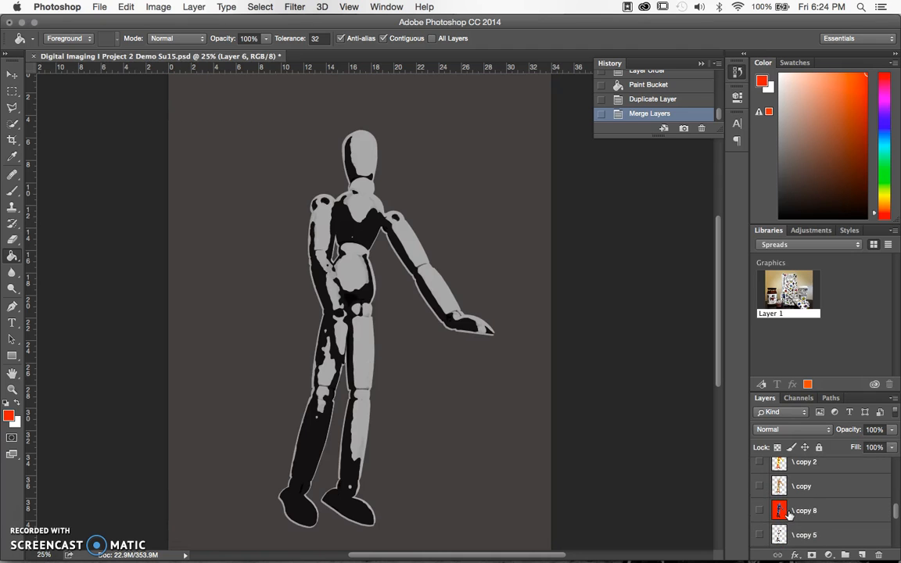
pyautogui.scroll(-3, 791, 509)
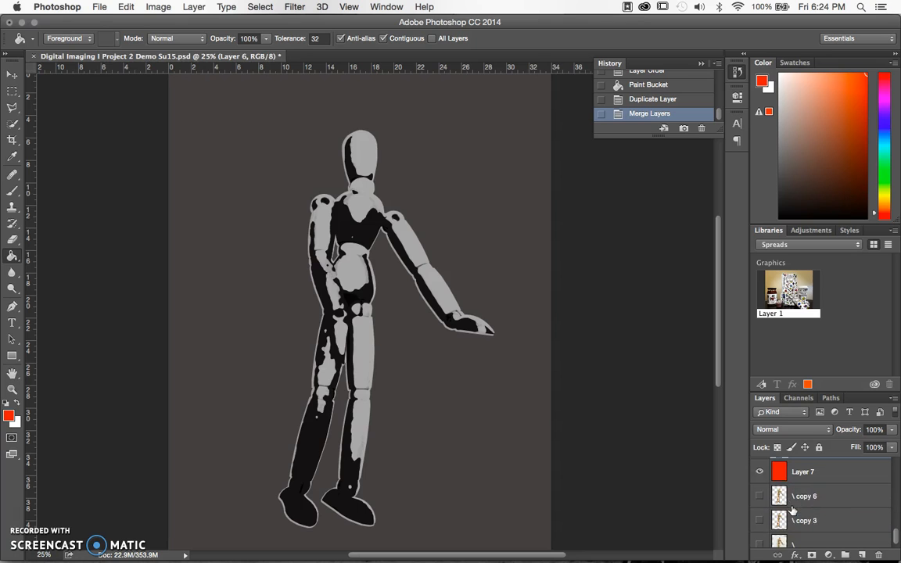
pyautogui.scroll(1, 762, 490)
pyautogui.click(760, 470)
pyautogui.scroll(5, 760, 472)
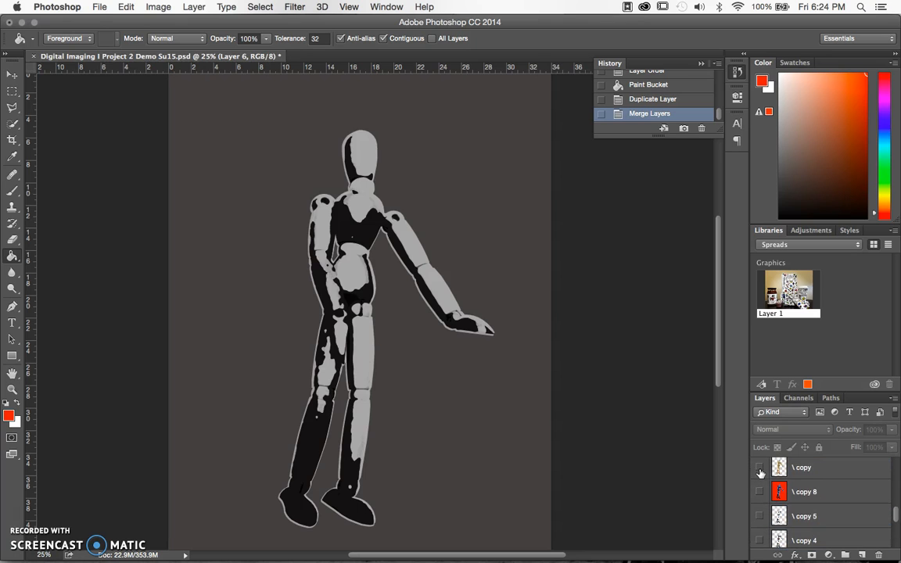
# Try merging the Grayscale group's layers from Background copy 5 through Layer 4 into one, and undo the merge.
pyautogui.scroll(8, 760, 473)
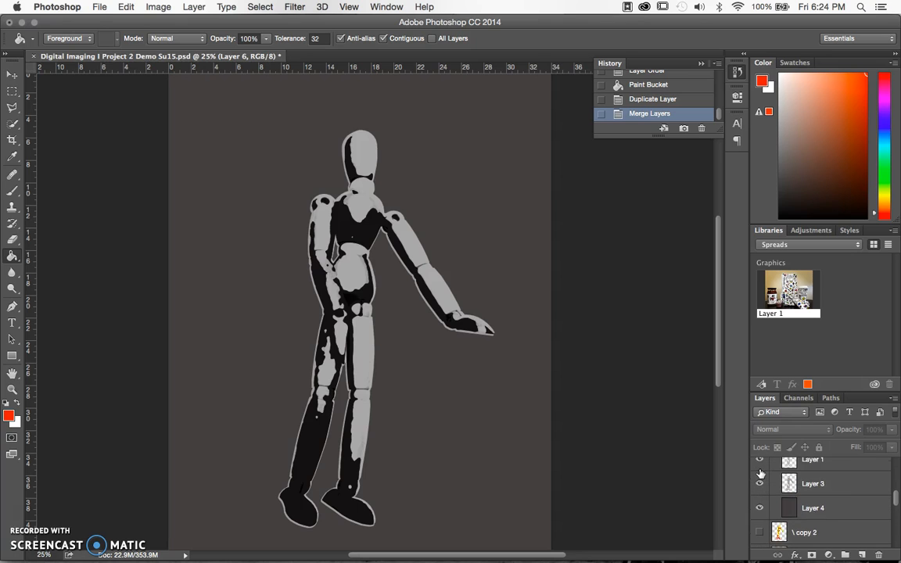
pyautogui.scroll(6, 760, 473)
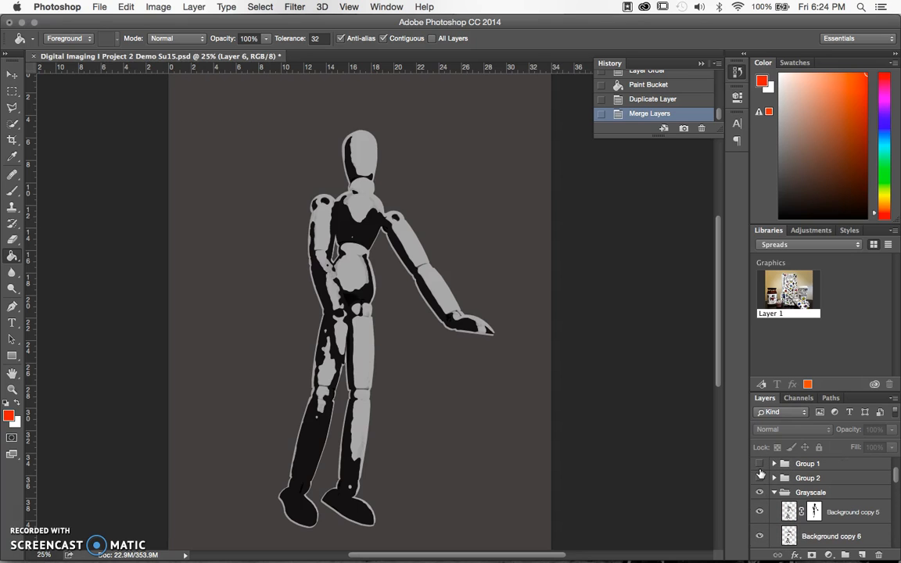
pyautogui.scroll(-2, 791, 478)
pyautogui.click(789, 477)
pyautogui.scroll(-5, 788, 492)
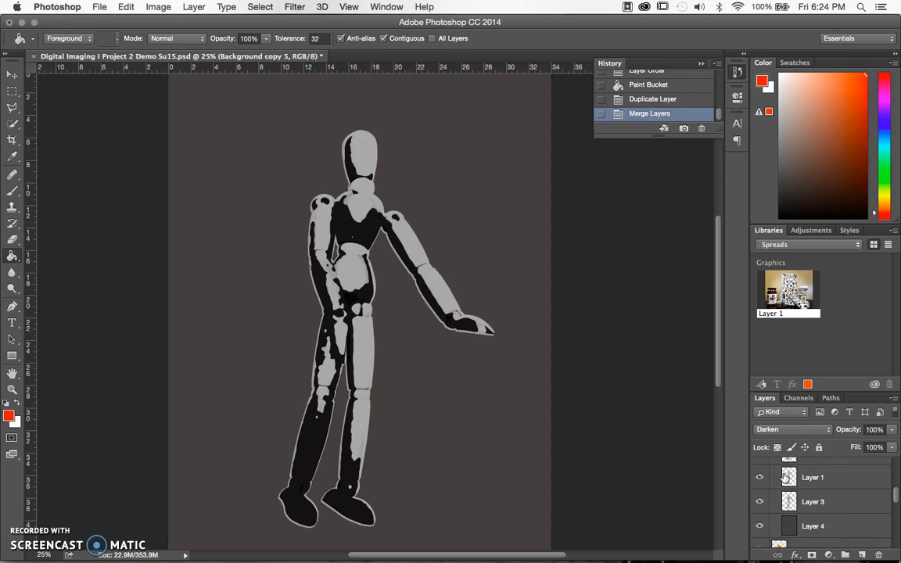
pyautogui.keyDown('shift'); pyautogui.click(786, 512); pyautogui.keyUp('shift')
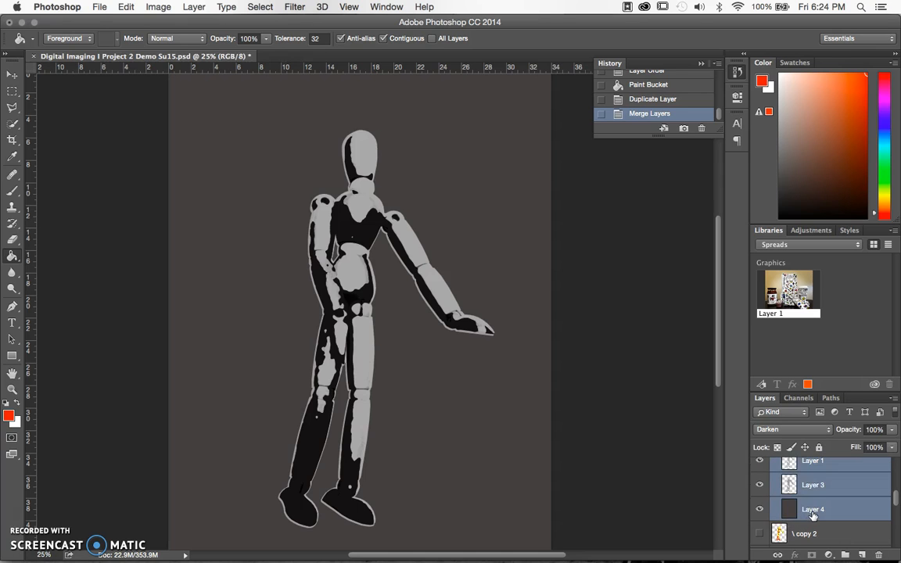
pyautogui.rightClick(811, 512)
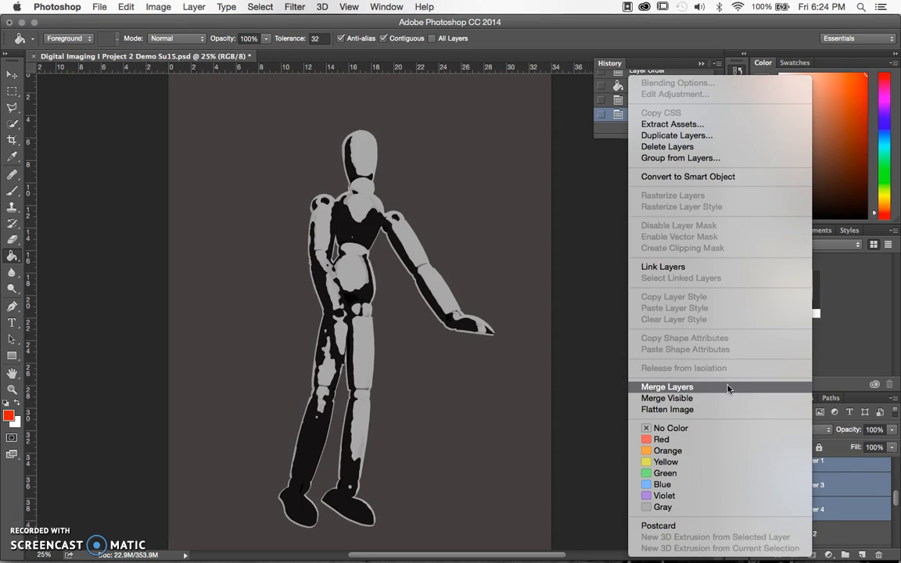
pyautogui.rightClick(849, 498)
pyautogui.rightClick(824, 486)
pyautogui.click(678, 386)
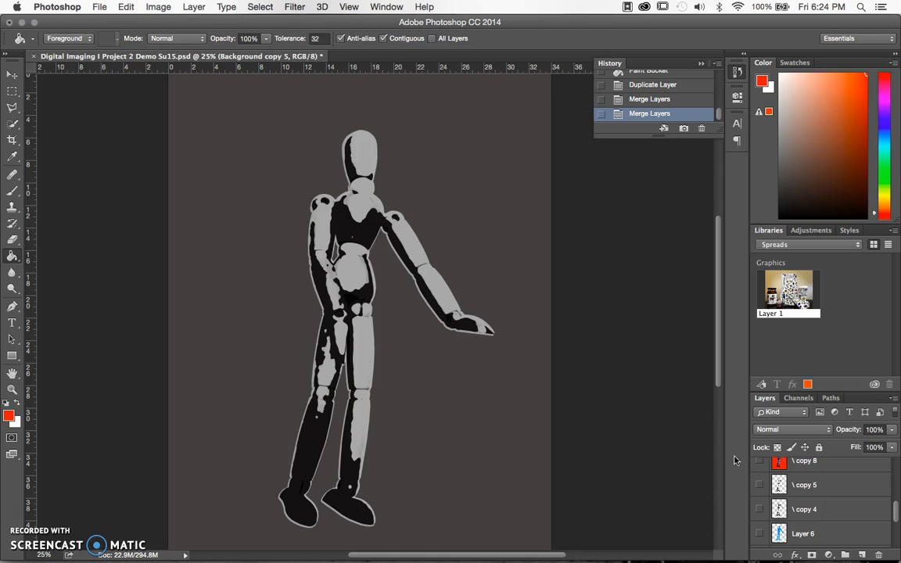
pyautogui.press('super+z')
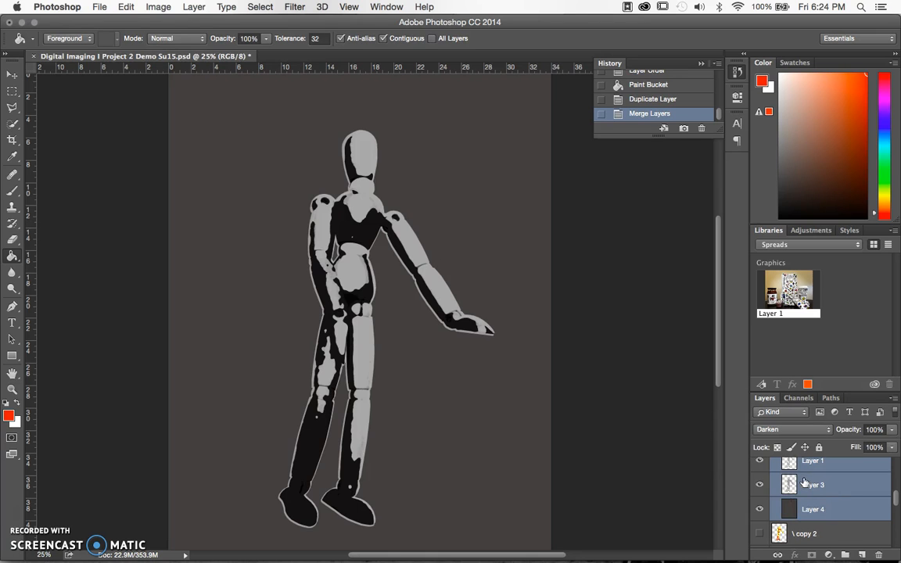
# Find Layer 1 in the Grayscale group and hide and show it to check what it contains.
pyautogui.scroll(3, 804, 482)
pyautogui.scroll(-1, 805, 482)
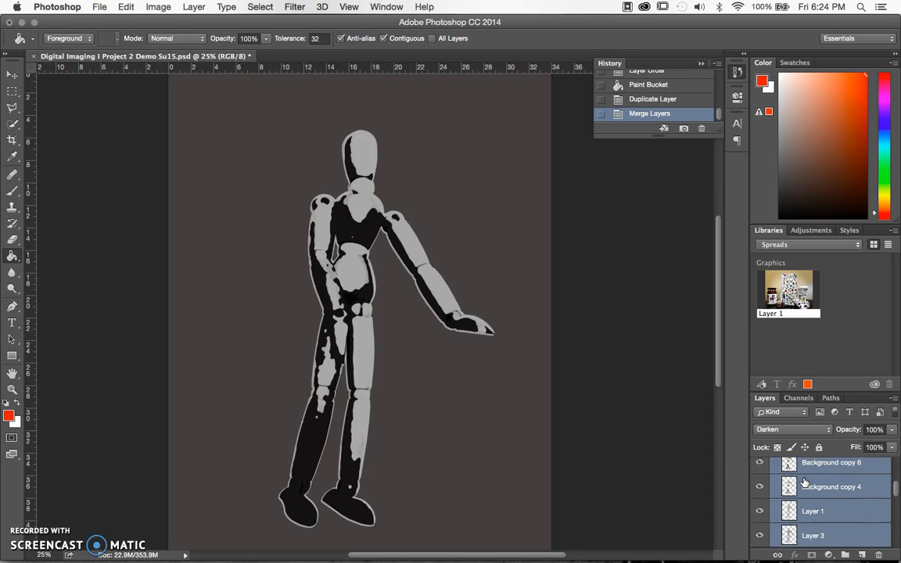
pyautogui.scroll(-1, 667, 486)
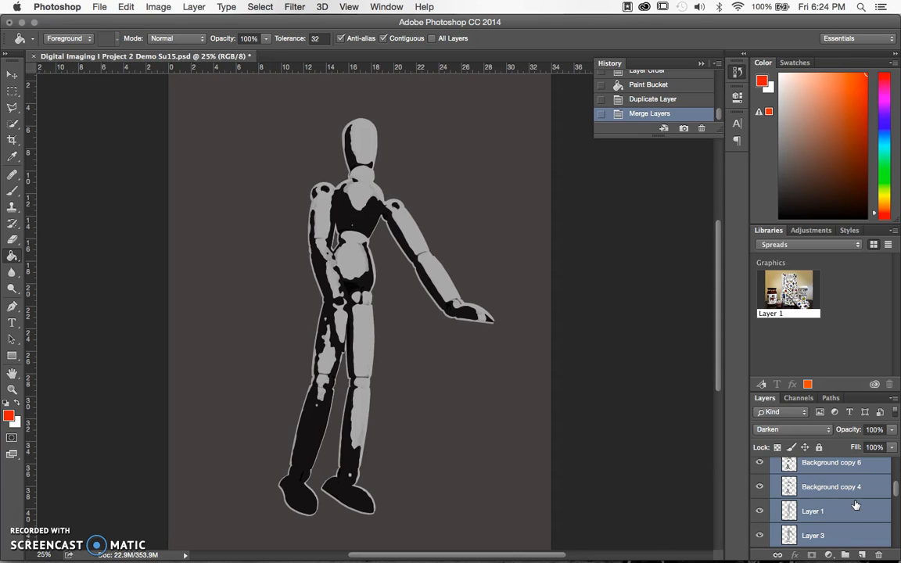
pyautogui.scroll(-1, 860, 508)
pyautogui.click(811, 510)
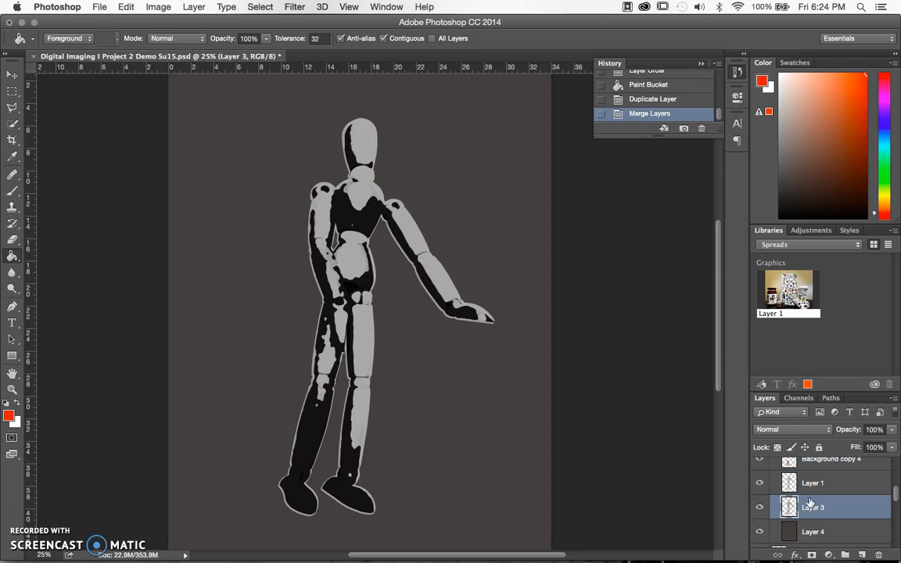
pyautogui.click(813, 483)
pyautogui.click(758, 483)
pyautogui.click(758, 484)
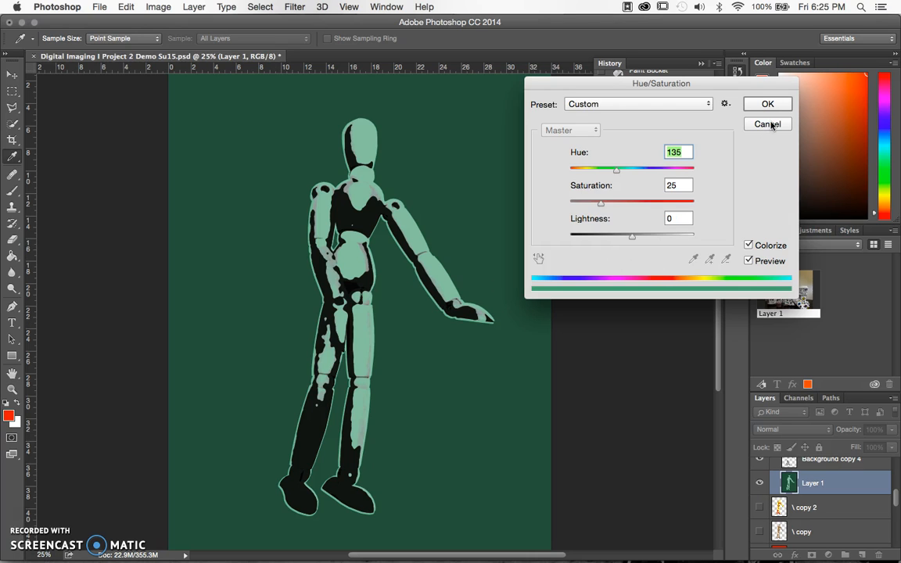
# Discard the Hue/Saturation colorize with hue 135 and saturation 25, and revert to the state before the last layer merge.
pyautogui.click(768, 124)
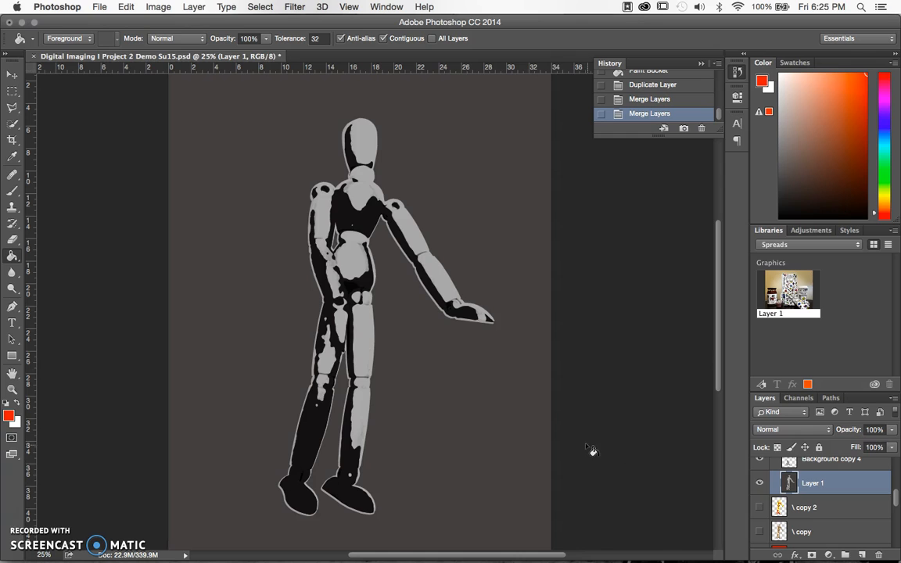
pyautogui.click(662, 100)
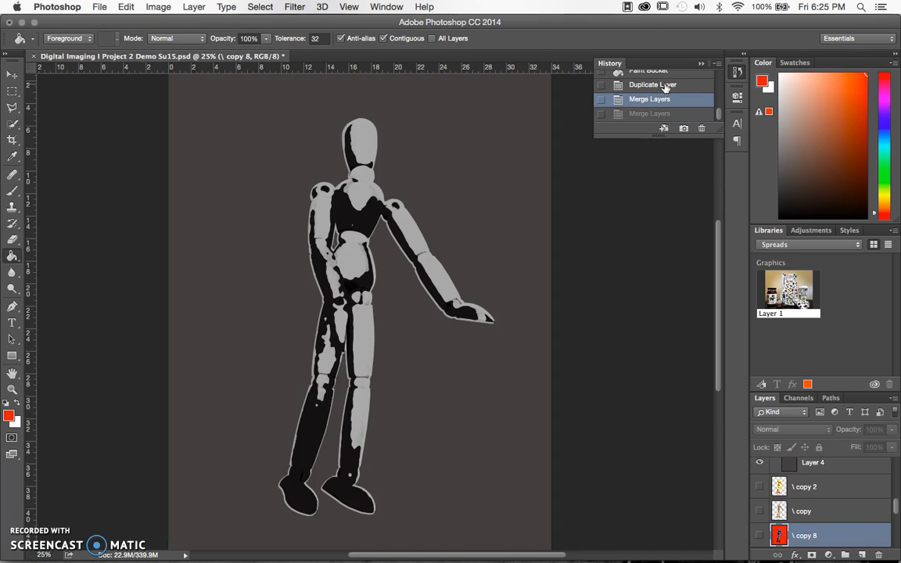
# Colorize Layer 1 in the Grayscale group purple with Hue/Saturation at hue 270 and saturation 100.
pyautogui.scroll(3, 840, 500)
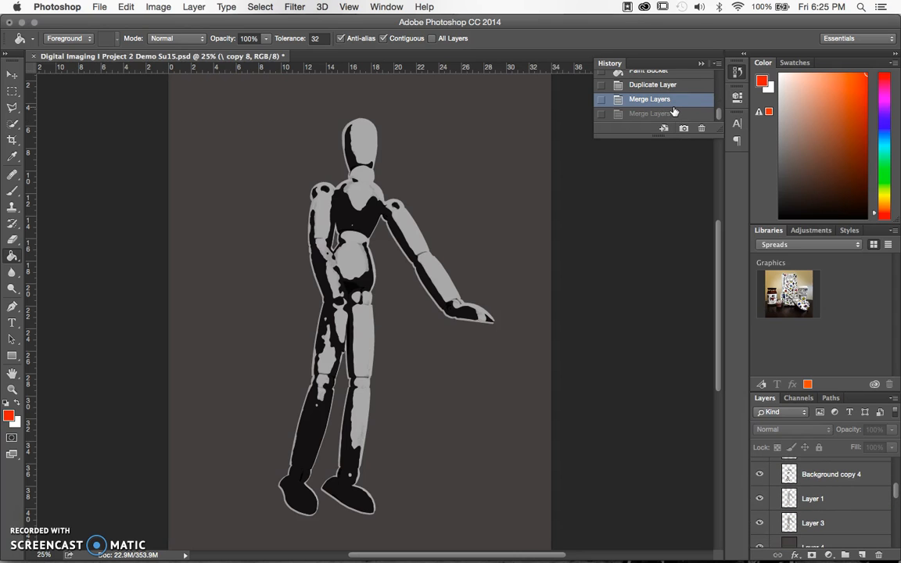
pyautogui.click(819, 499)
pyautogui.press('super+u')
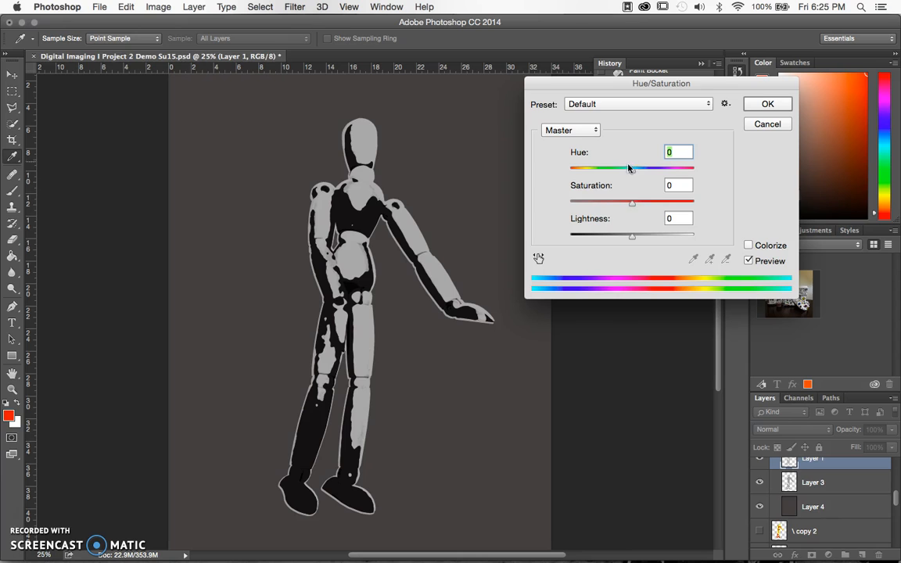
pyautogui.click(749, 245)
pyautogui.moveTo(632, 169)
pyautogui.mouseDown()
pyautogui.moveTo(650, 170)
pyautogui.moveTo(632, 170)
pyautogui.mouseUp()
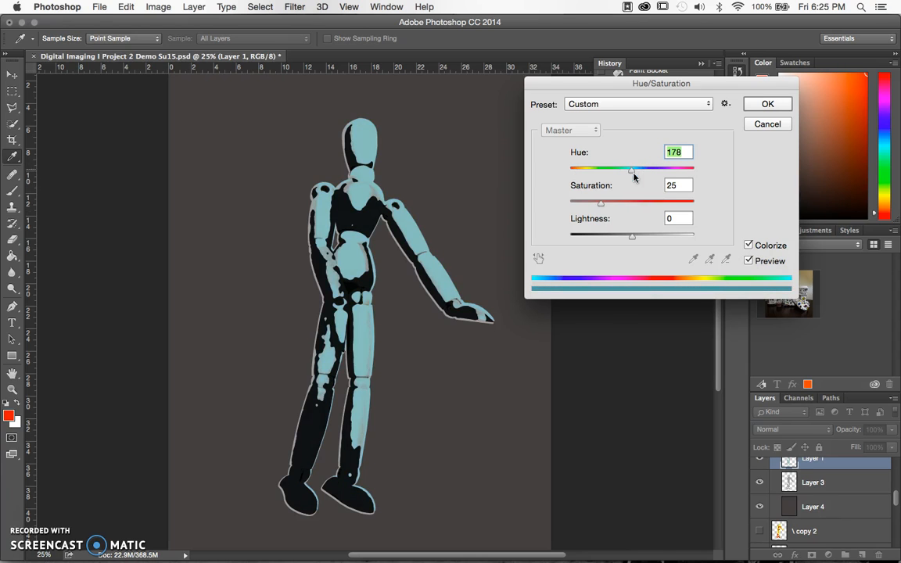
pyautogui.moveTo(601, 204); pyautogui.dragTo(622, 203)
pyautogui.moveTo(679, 206); pyautogui.dragTo(730, 207)
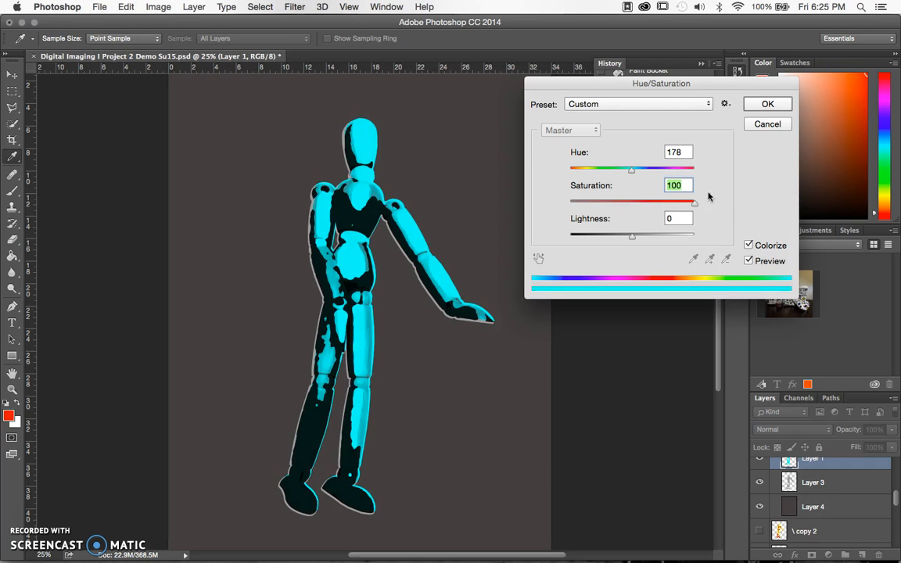
pyautogui.moveTo(631, 172); pyautogui.dragTo(661, 176)
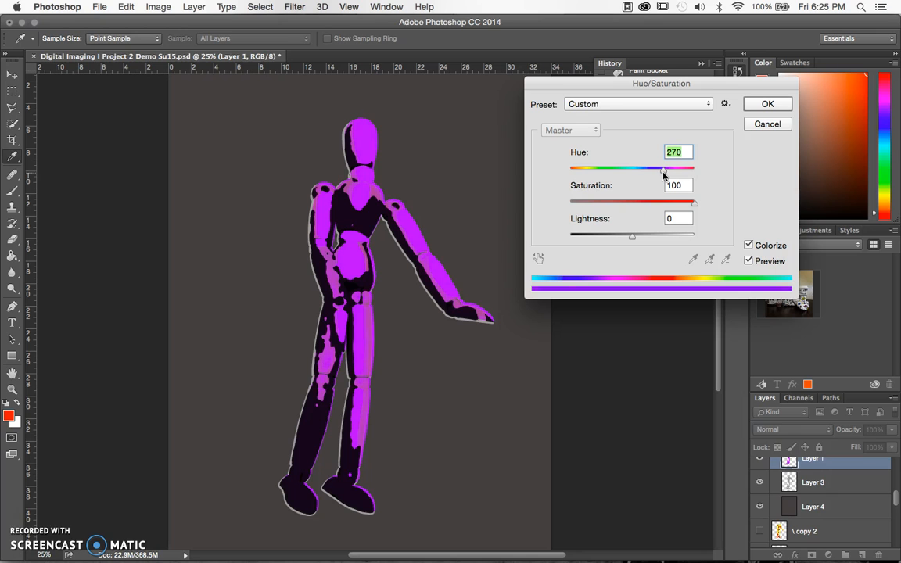
pyautogui.click(762, 105)
# Colorize Layer 3 yellow with Hue/Saturation at hue 50 and saturation 100, and toggle its visibility to check the outline.
pyautogui.click(813, 482)
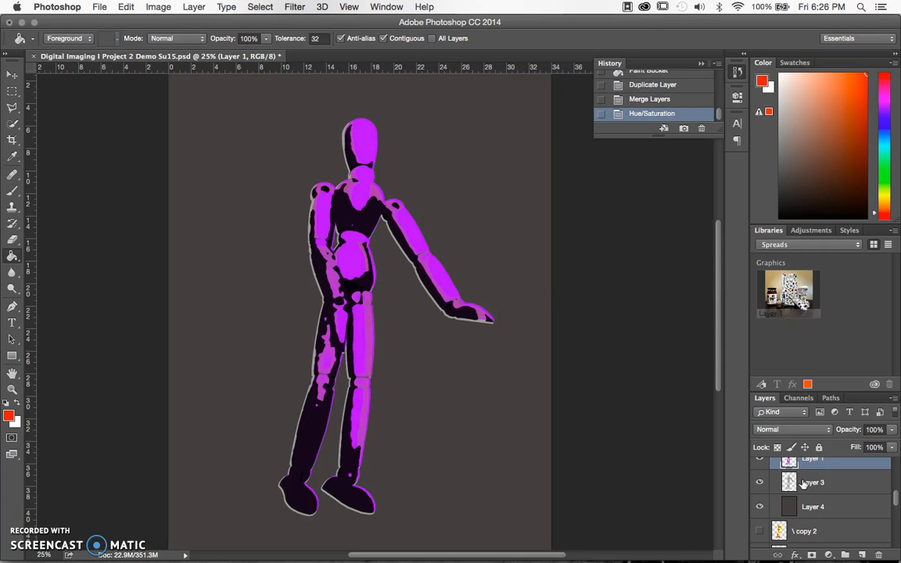
pyautogui.click(193, 6)
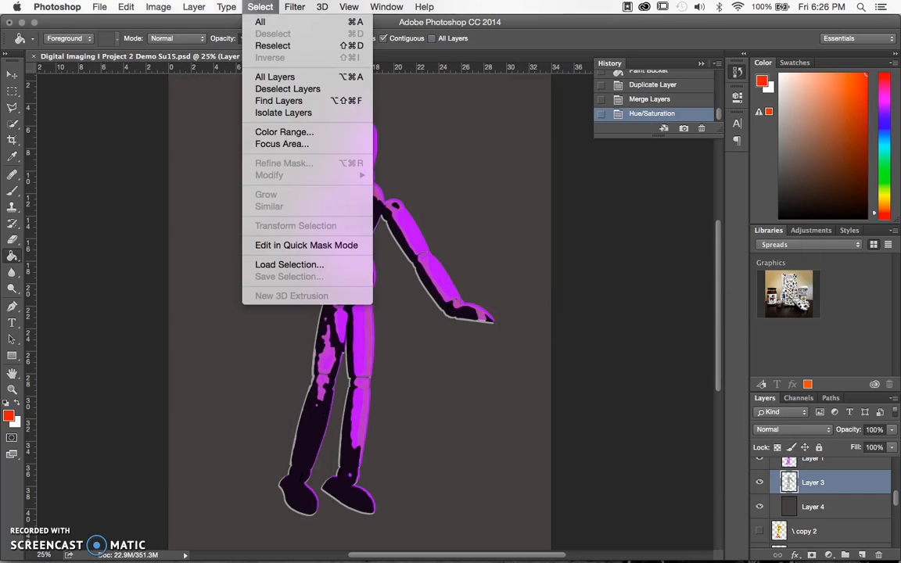
pyautogui.moveTo(181, 42)
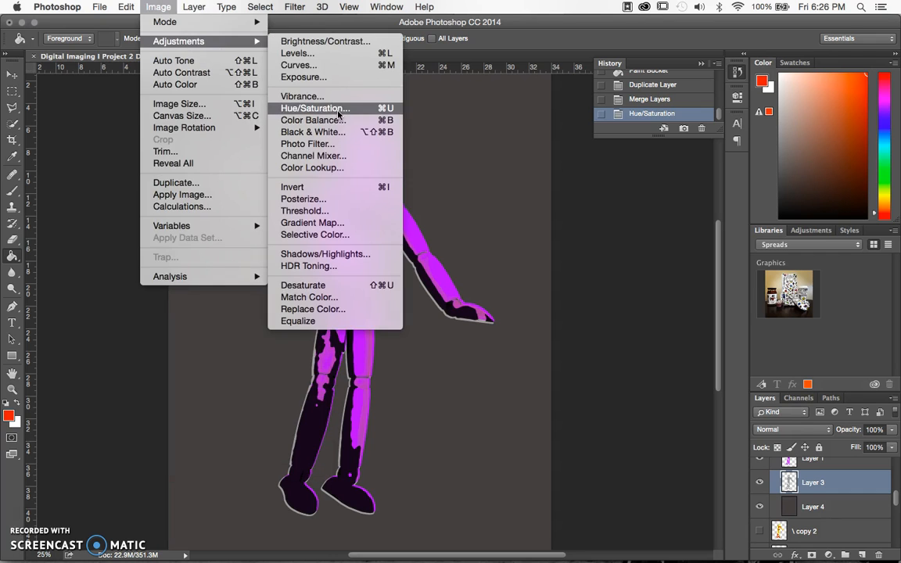
pyautogui.click(306, 104)
pyautogui.click(757, 247)
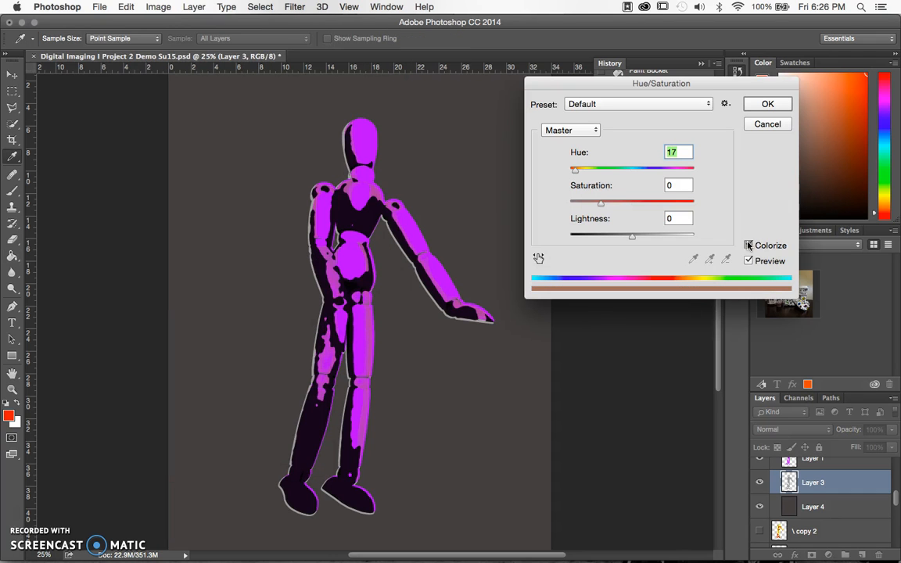
pyautogui.moveTo(602, 203); pyautogui.dragTo(769, 211)
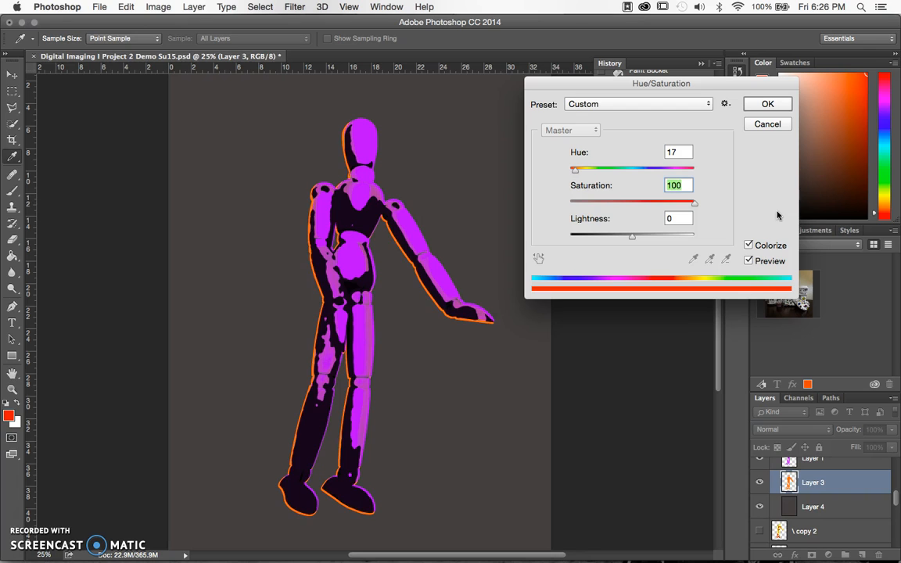
pyautogui.moveTo(576, 171); pyautogui.dragTo(587, 172)
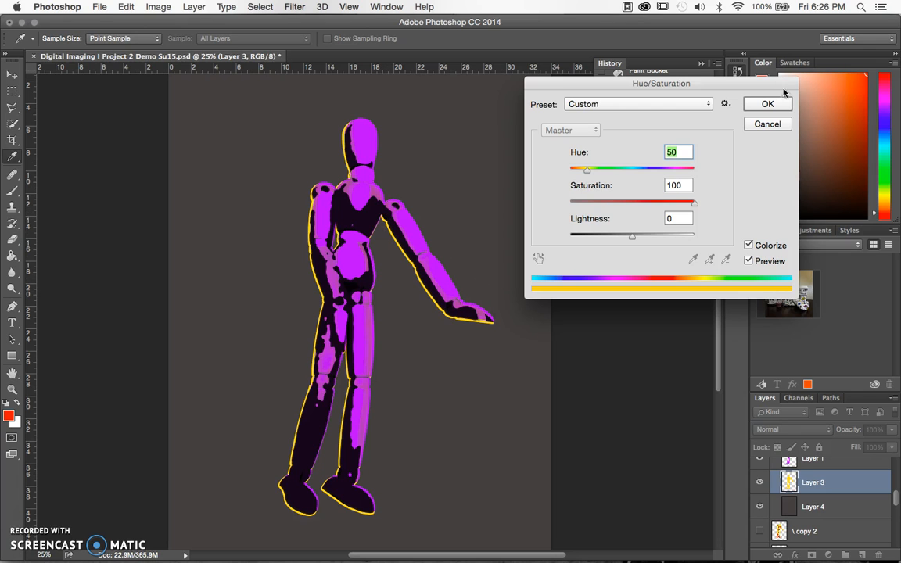
pyautogui.click(766, 103)
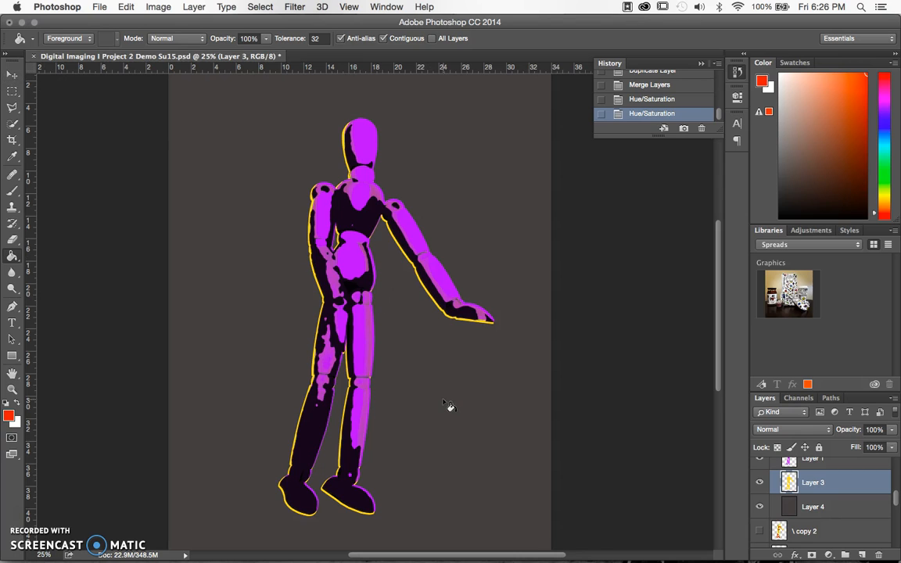
pyautogui.click(758, 487)
pyautogui.click(758, 486)
# Colorize the background on Layer 4 green with Hue/Saturation at hue 144 and saturation 100.
pyautogui.click(802, 508)
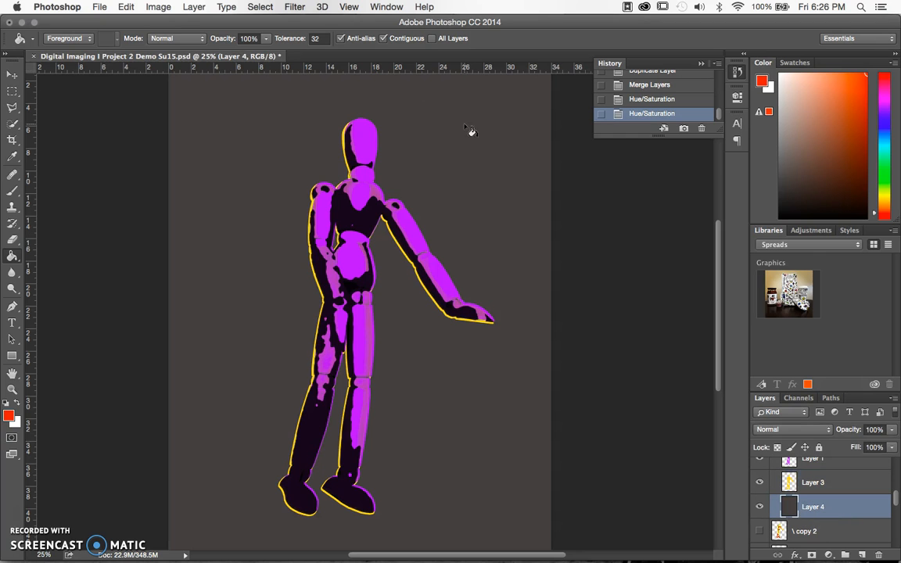
pyautogui.click(194, 7)
pyautogui.moveTo(172, 41)
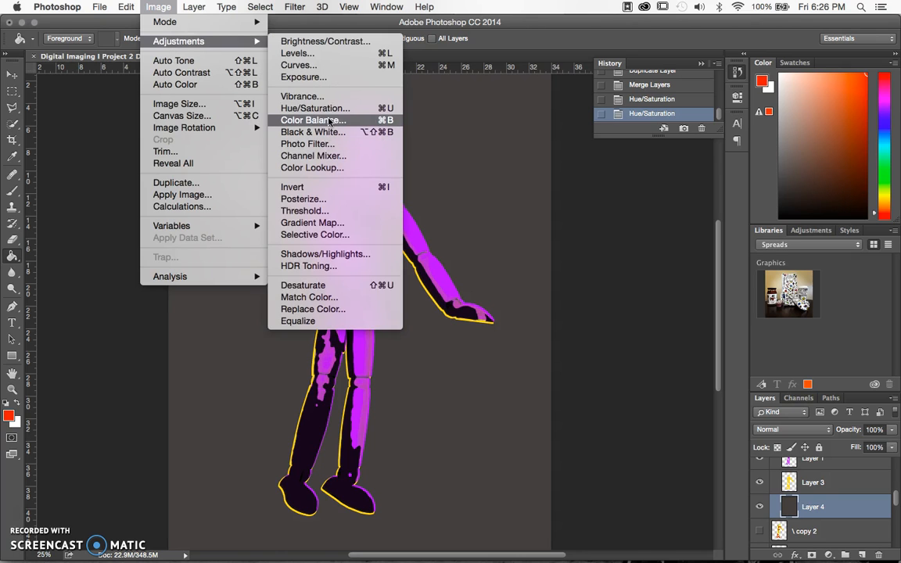
pyautogui.click(317, 108)
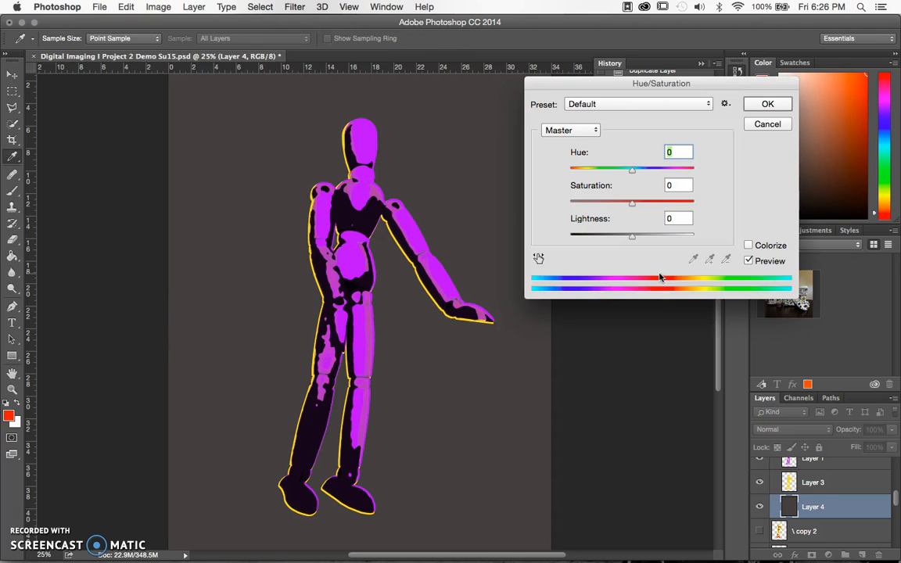
pyautogui.click(748, 246)
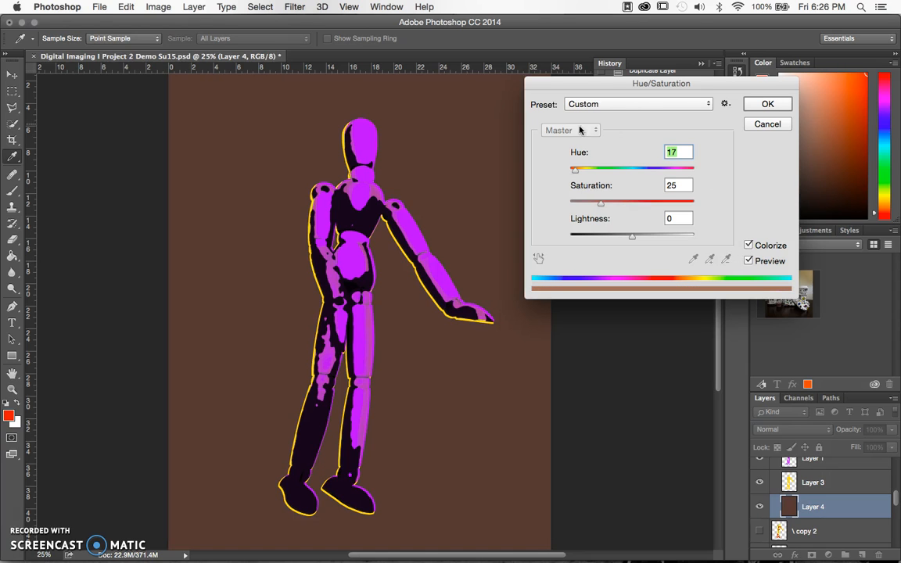
pyautogui.moveTo(599, 185); pyautogui.dragTo(755, 205)
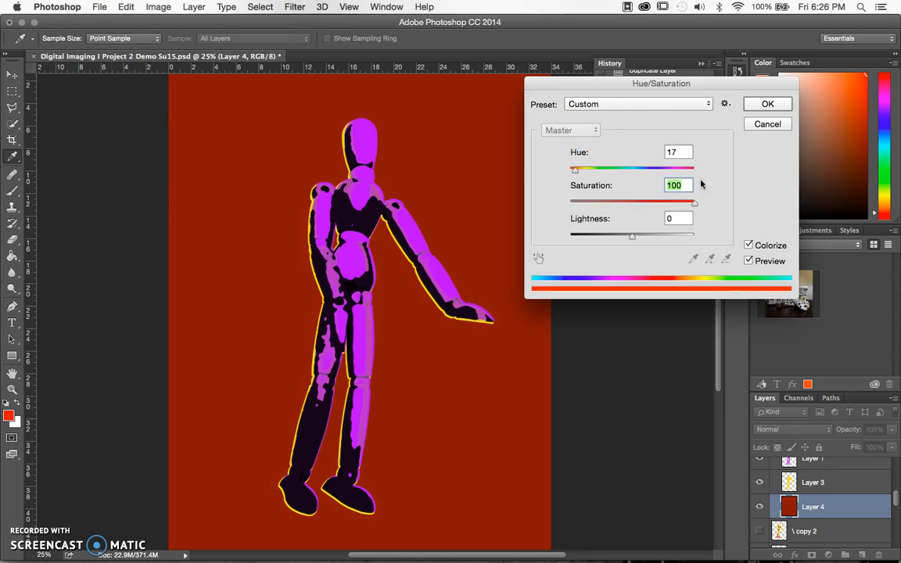
pyautogui.moveTo(663, 169); pyautogui.dragTo(619, 174)
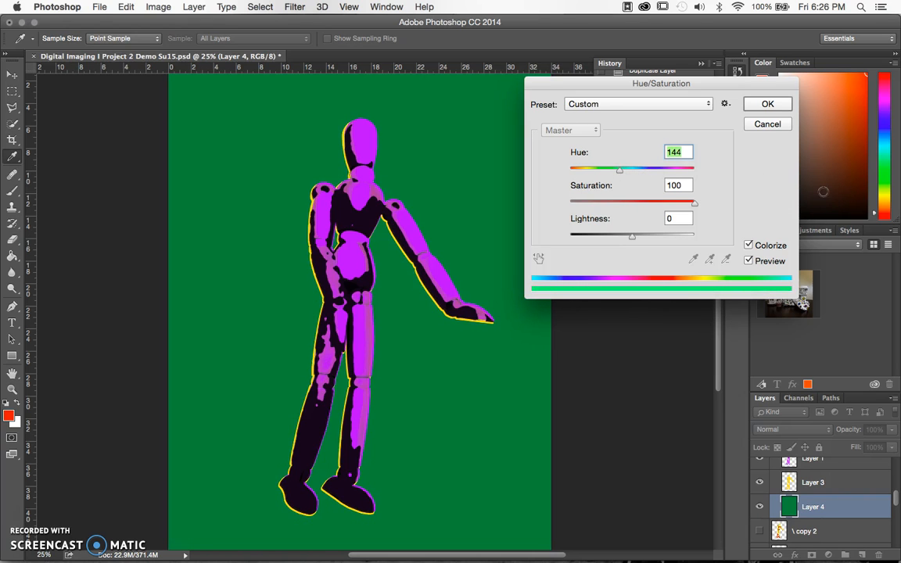
pyautogui.click(770, 102)
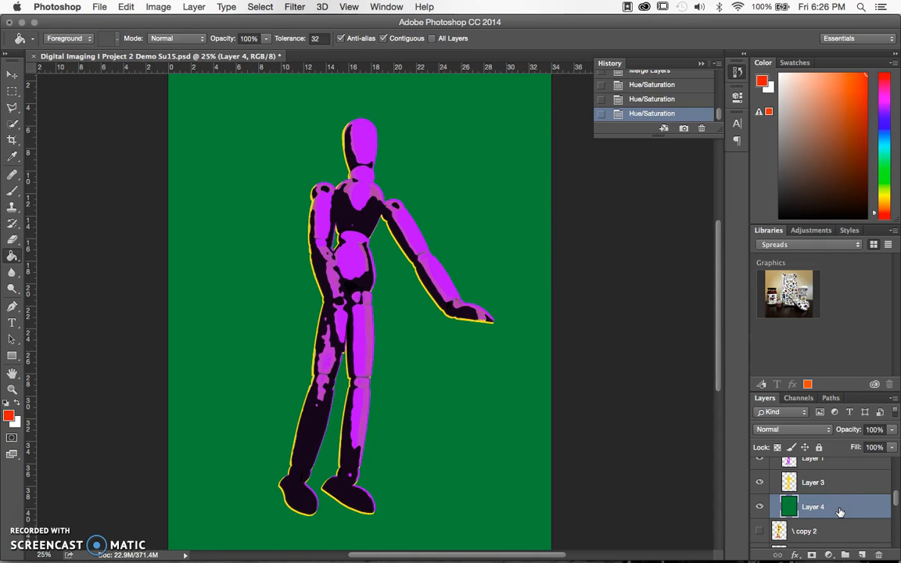
# Merge the colorized Layer 1, Layer 3 and Layer 4 into a single layer.
pyautogui.scroll(1, 837, 501)
pyautogui.keyDown('shift'); pyautogui.click(833, 482); pyautogui.keyUp('shift')
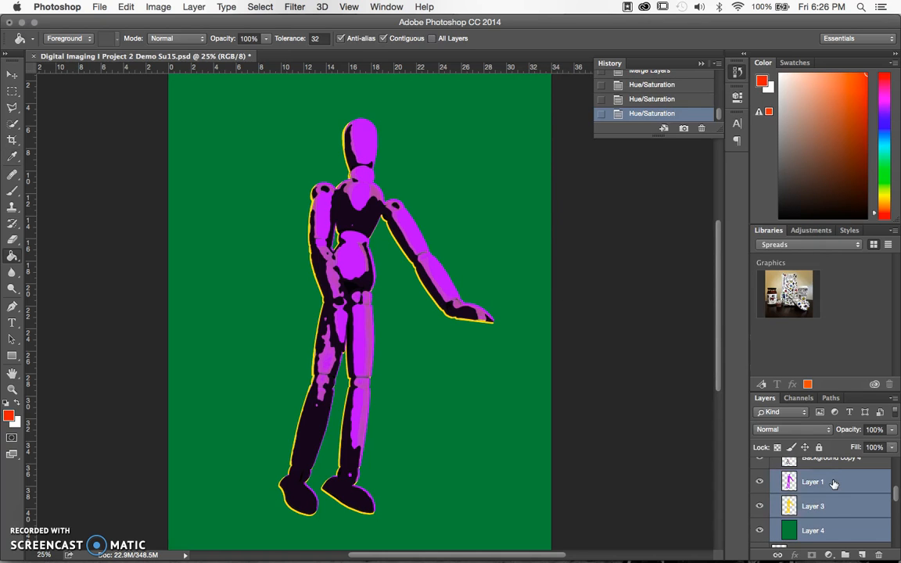
pyautogui.rightClick(833, 482)
pyautogui.click(756, 387)
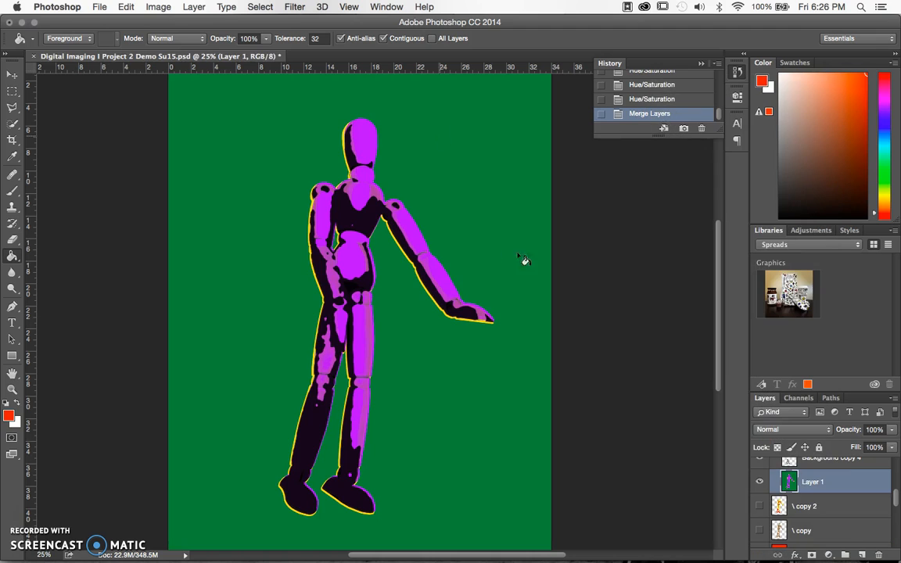
pyautogui.scroll(4, 823, 488)
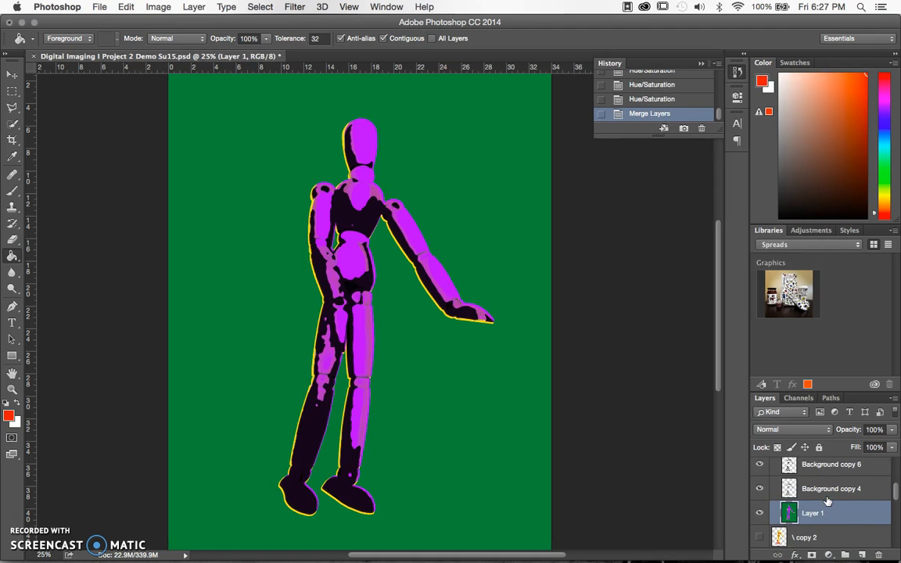
# Merge all the layers in the Grayscale group, from Background copy 5 down to Layer 1, into one layer.
pyautogui.keyDown('shift'); pyautogui.click(826, 497); pyautogui.keyUp('shift')
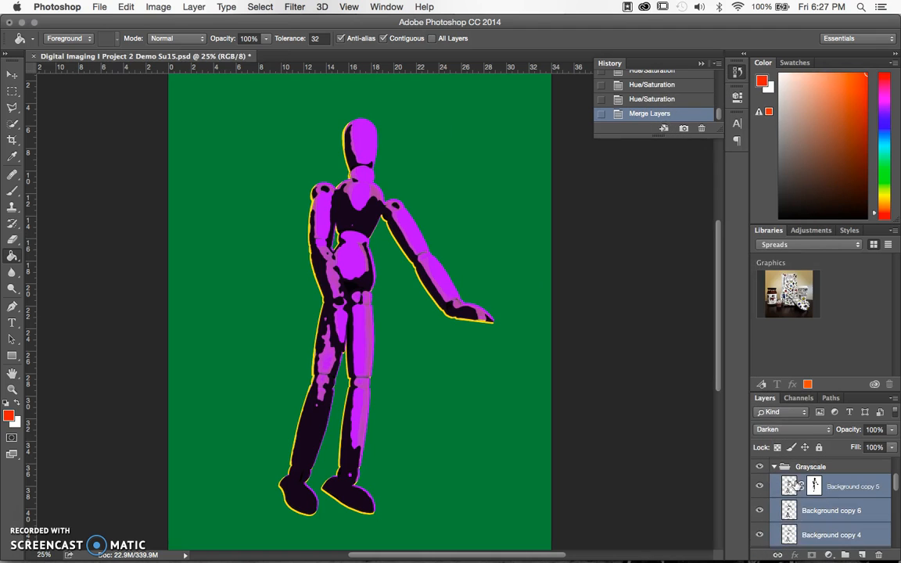
pyautogui.rightClick(791, 488)
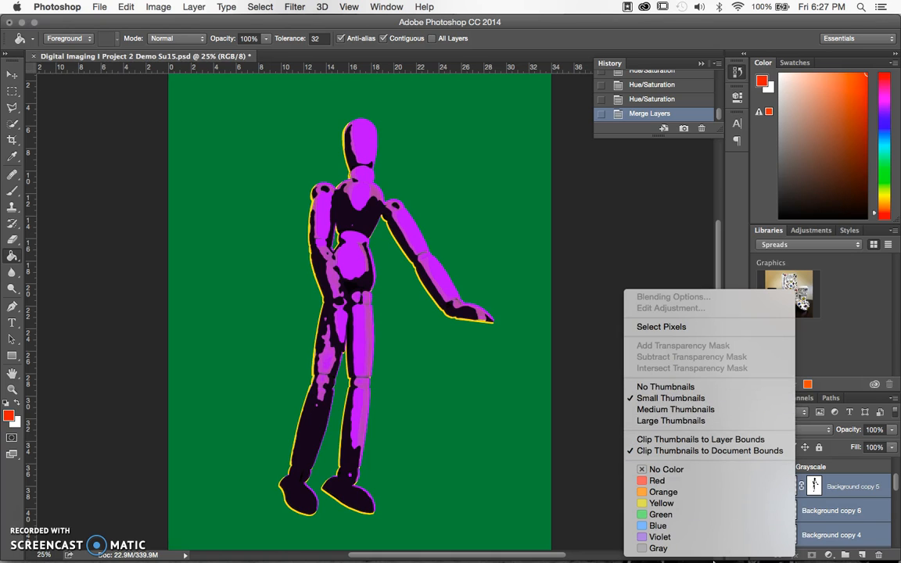
pyautogui.click(861, 513)
pyautogui.rightClick(814, 509)
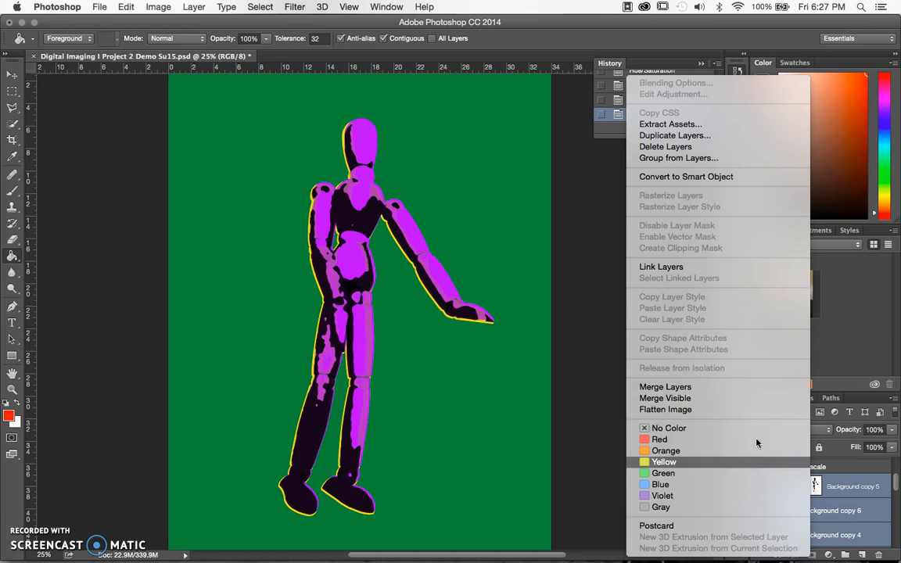
pyautogui.click(741, 389)
# Try Hue/Saturation hue shifts of -79 and -36 on the merged figure layer, and cancel the adjustment.
pyautogui.click(260, 7)
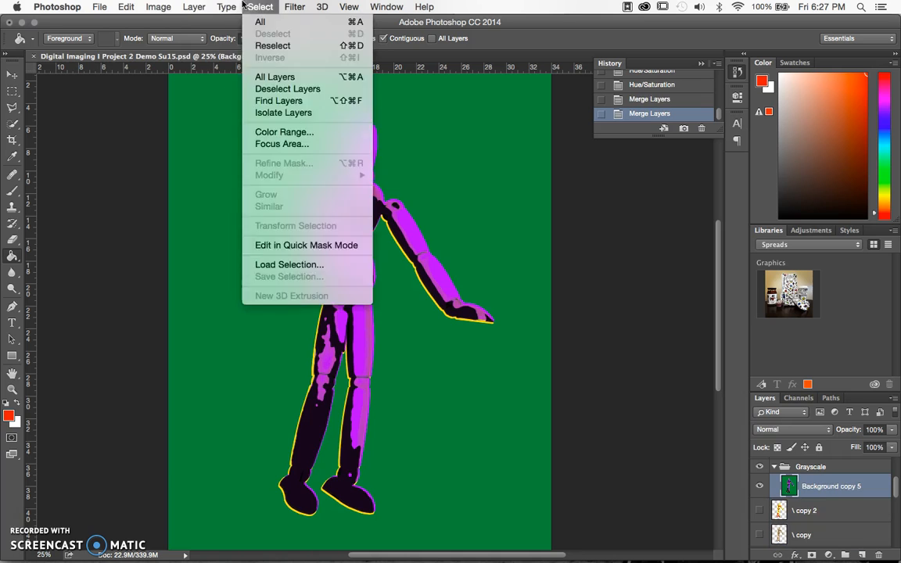
pyautogui.moveTo(163, 7)
pyautogui.moveTo(166, 41)
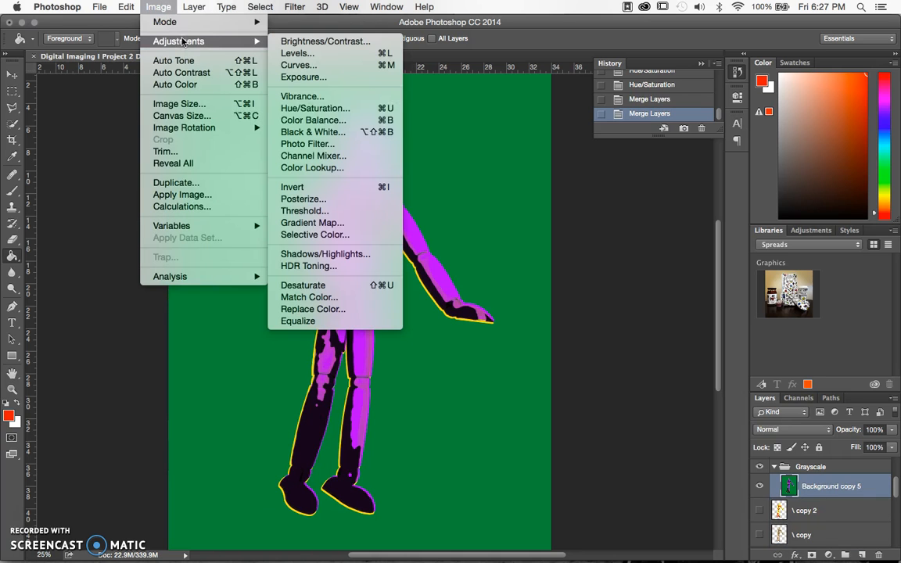
pyautogui.click(341, 114)
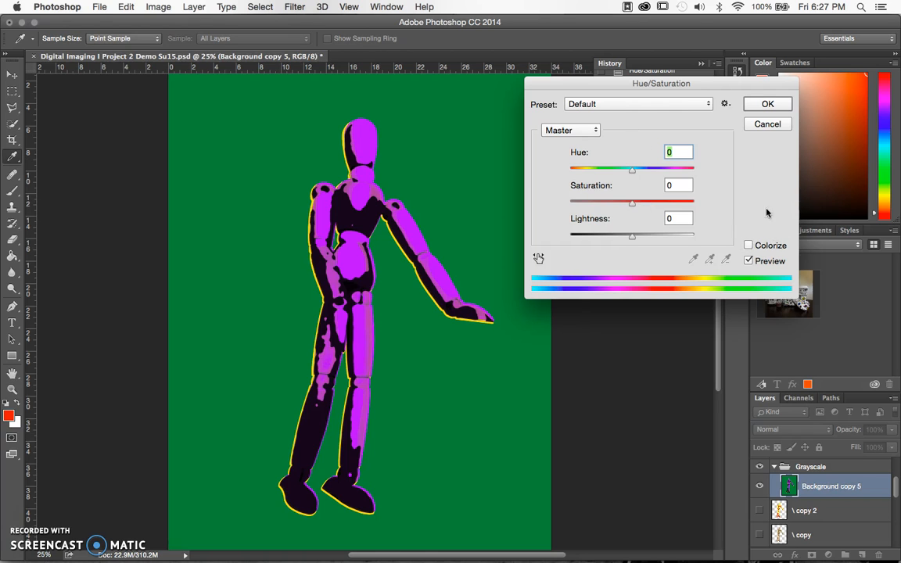
pyautogui.moveTo(633, 170); pyautogui.dragTo(595, 171)
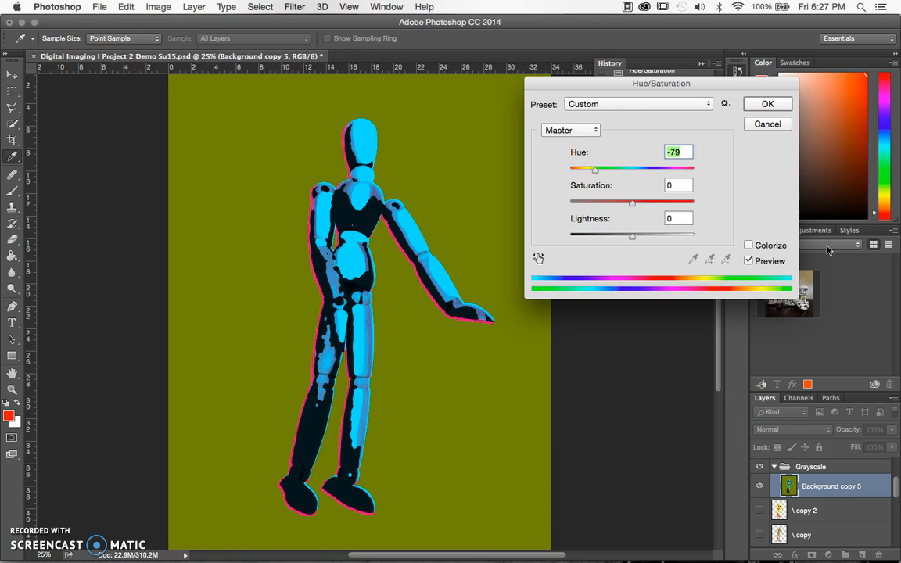
pyautogui.click(610, 170)
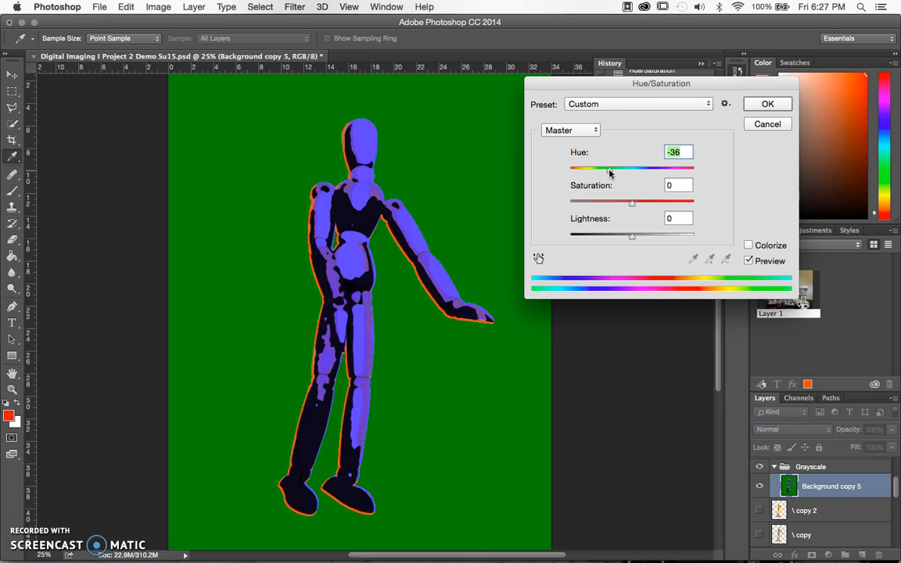
pyautogui.click(783, 125)
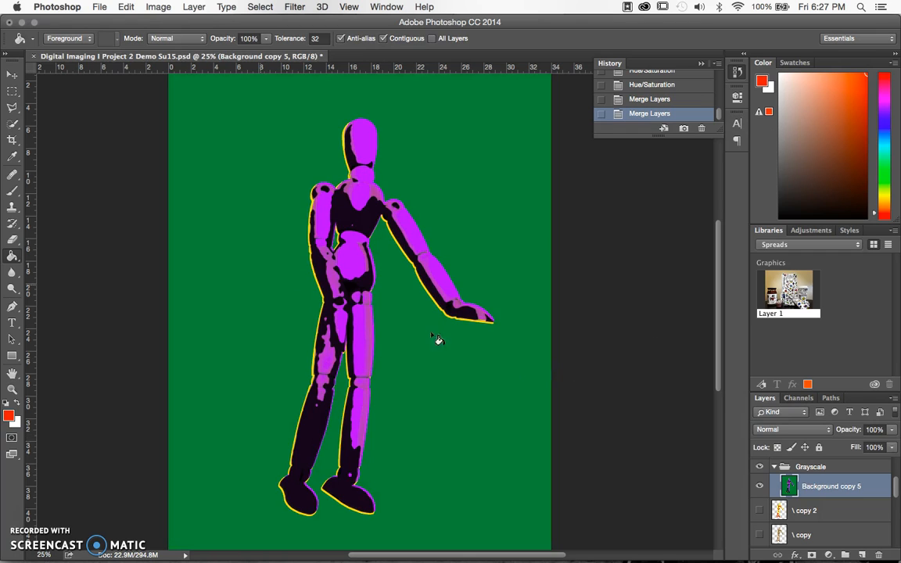
# Revert the document to the Merge Layers history state that precedes the Hue/Saturation colorizing of the Grayscale group.
pyautogui.click(759, 485)
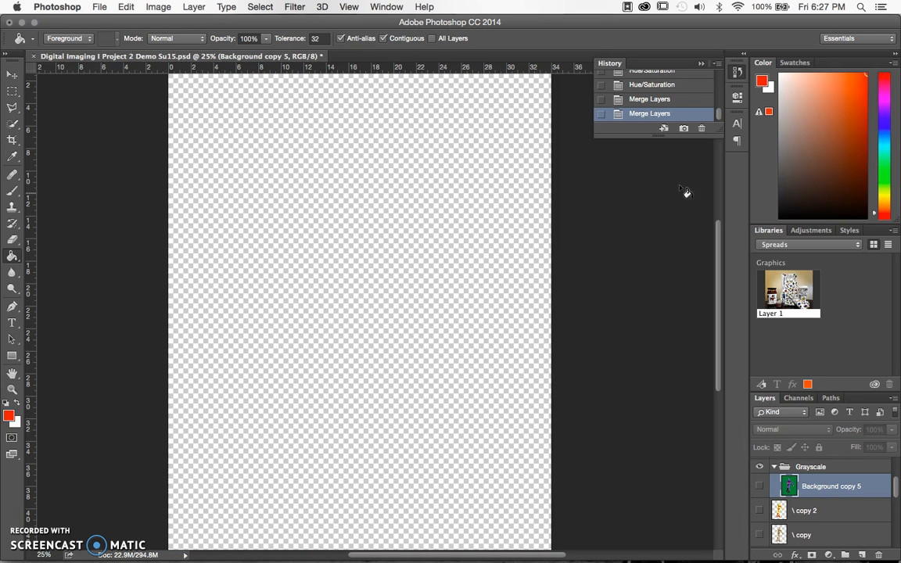
pyautogui.scroll(3, 661, 109)
pyautogui.click(655, 107)
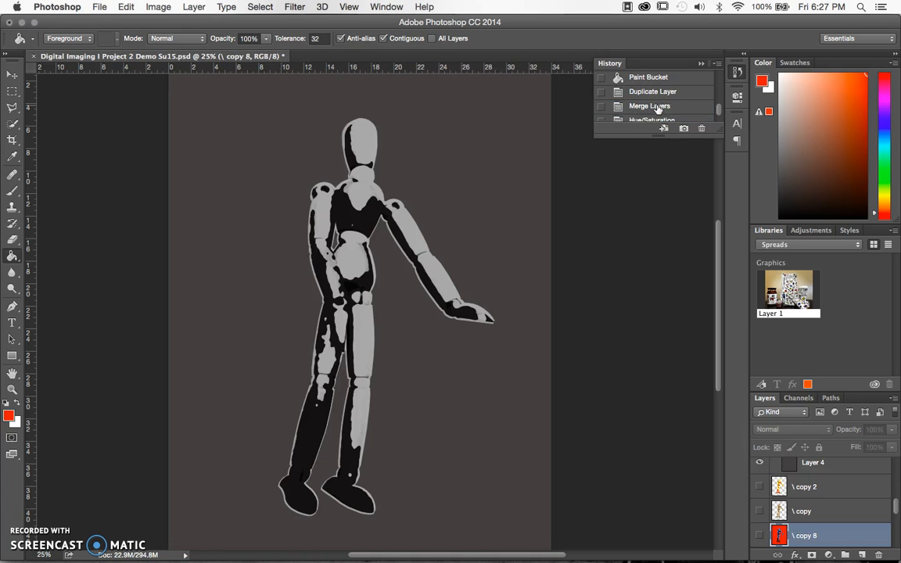
# Collapse and hide the Grayscale group, and show the red and blue figure layer \ copy 8.
pyautogui.scroll(4, 850, 530)
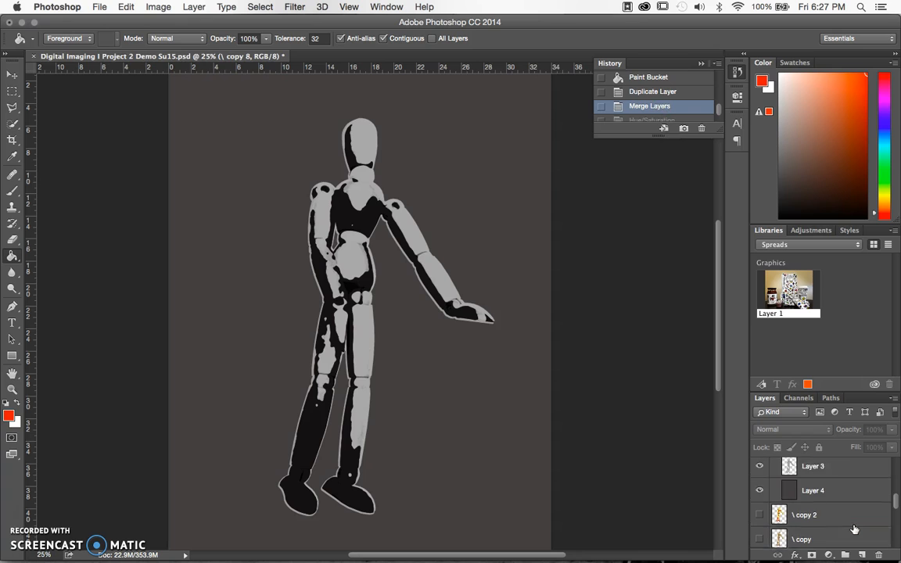
pyautogui.scroll(-2, 854, 529)
pyautogui.scroll(5, 854, 529)
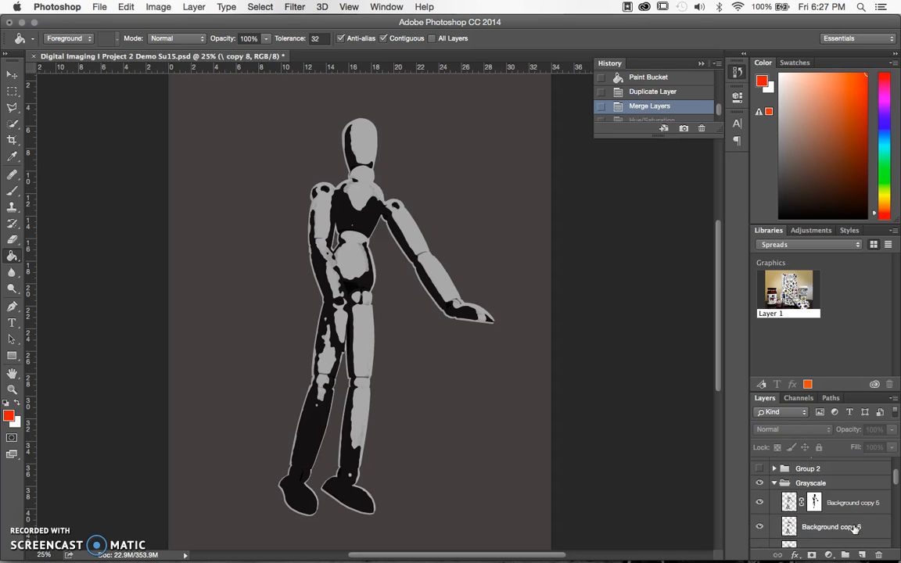
pyautogui.click(774, 483)
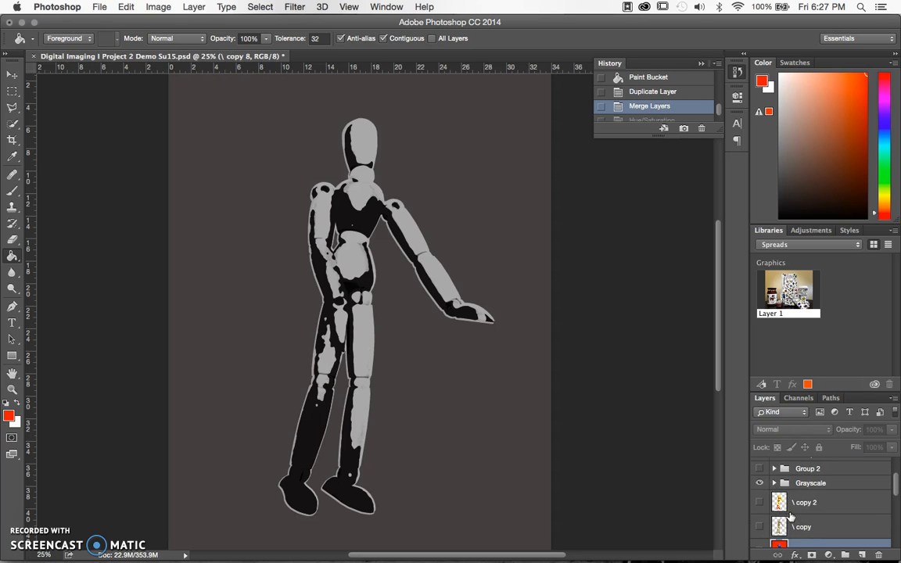
pyautogui.scroll(-2, 760, 489)
pyautogui.click(759, 481)
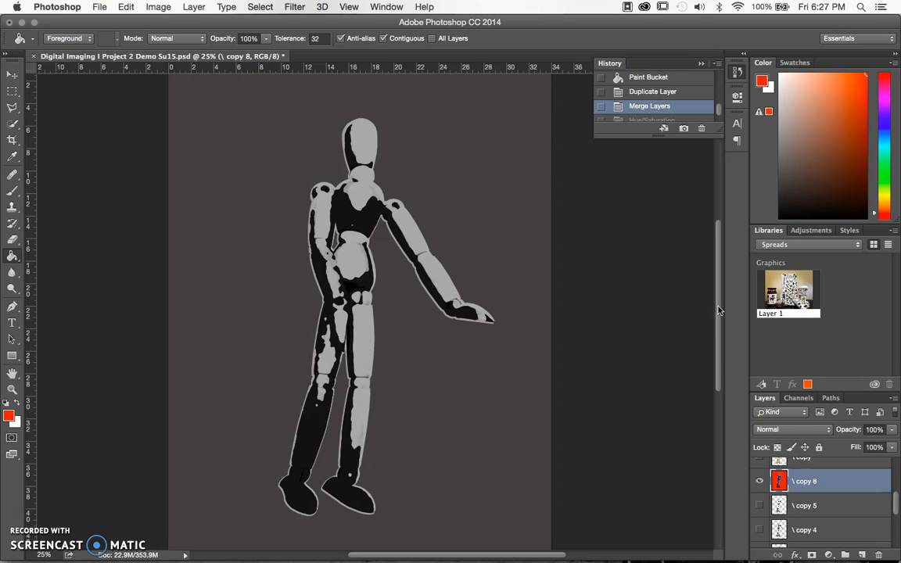
pyautogui.scroll(4, 718, 310)
pyautogui.scroll(3, 799, 500)
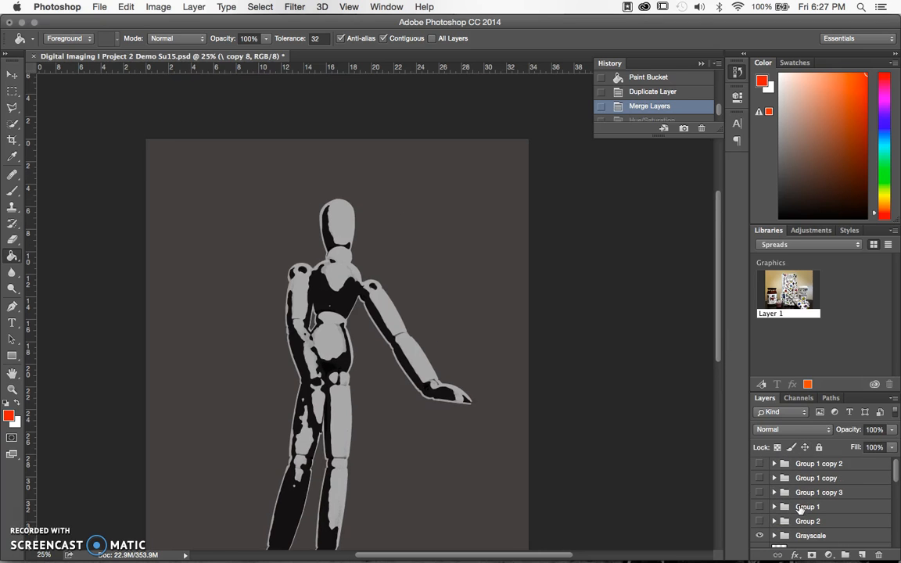
pyautogui.scroll(-3, 804, 531)
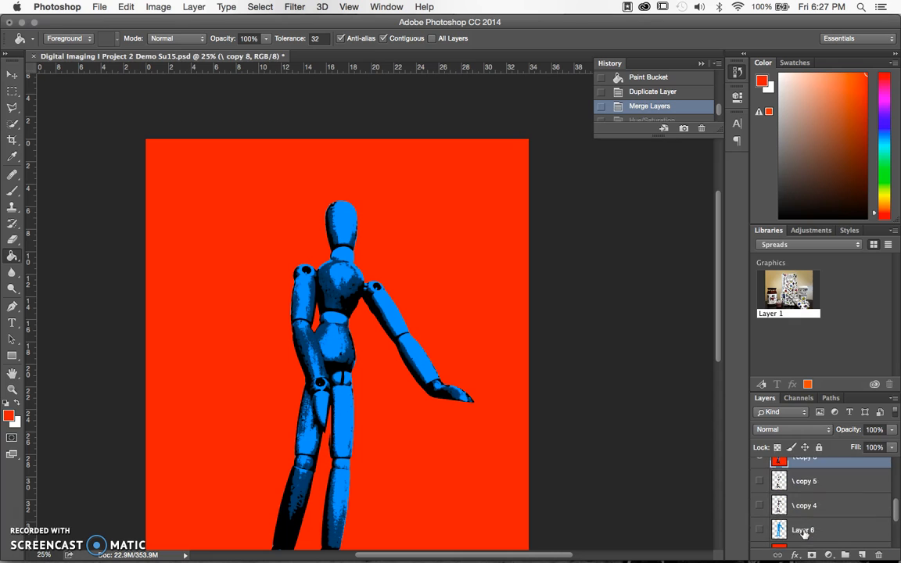
pyautogui.scroll(1, 804, 533)
pyautogui.scroll(-1, 804, 533)
pyautogui.scroll(-3, 327, 349)
pyautogui.hscroll(-2, 326, 349)
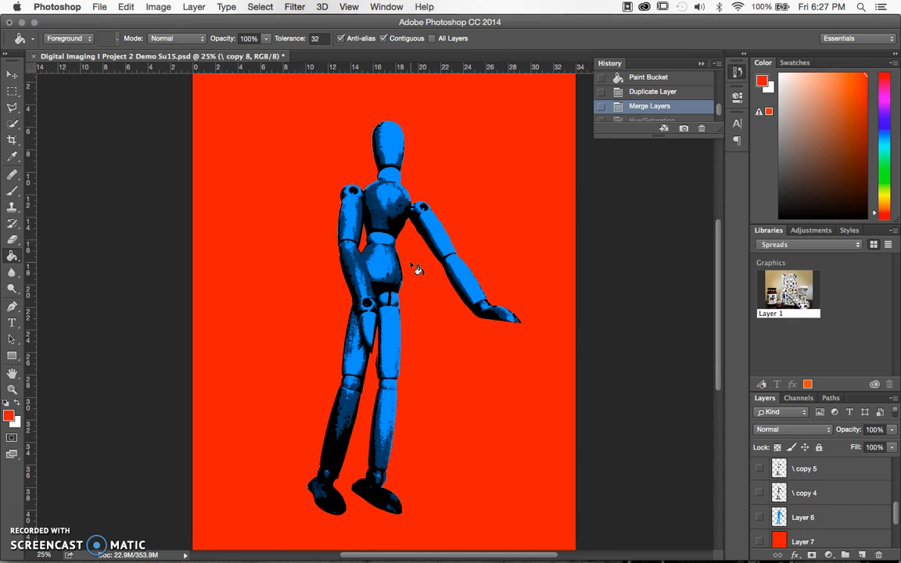
pyautogui.scroll(2, 866, 504)
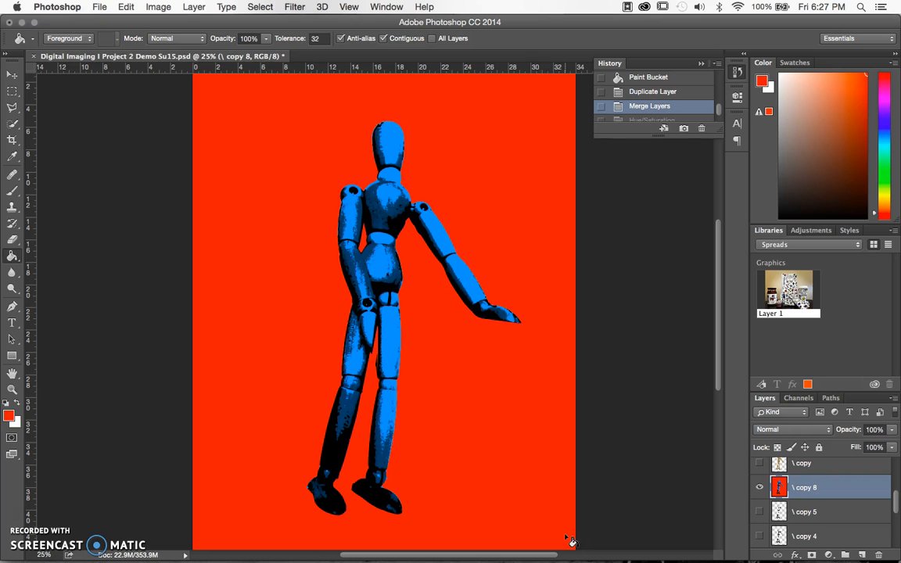
# Create a transparent 10 x 10 inch RGB document at 300 pixels/inch, and return to the Project 2 demo document.
pyautogui.click(56, 6)
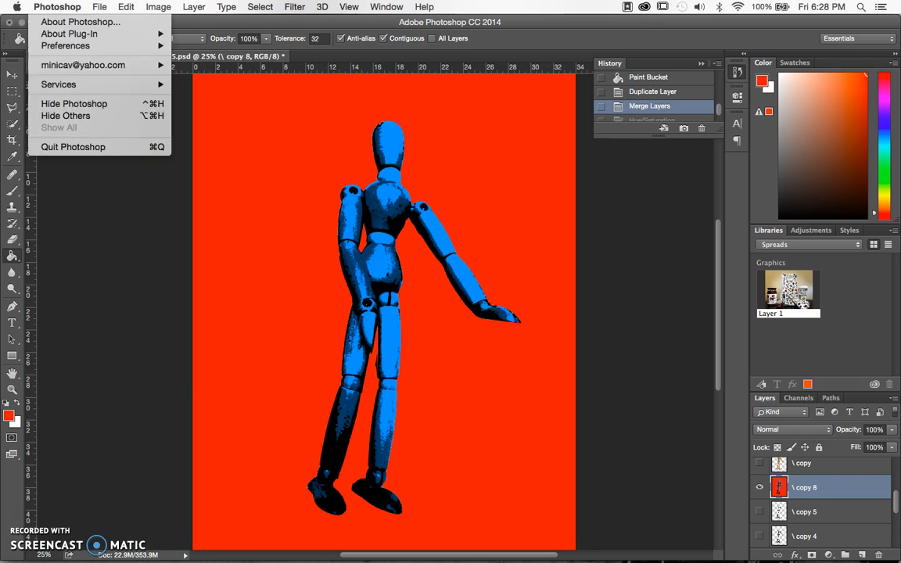
pyautogui.moveTo(100, 6)
pyautogui.click(113, 21)
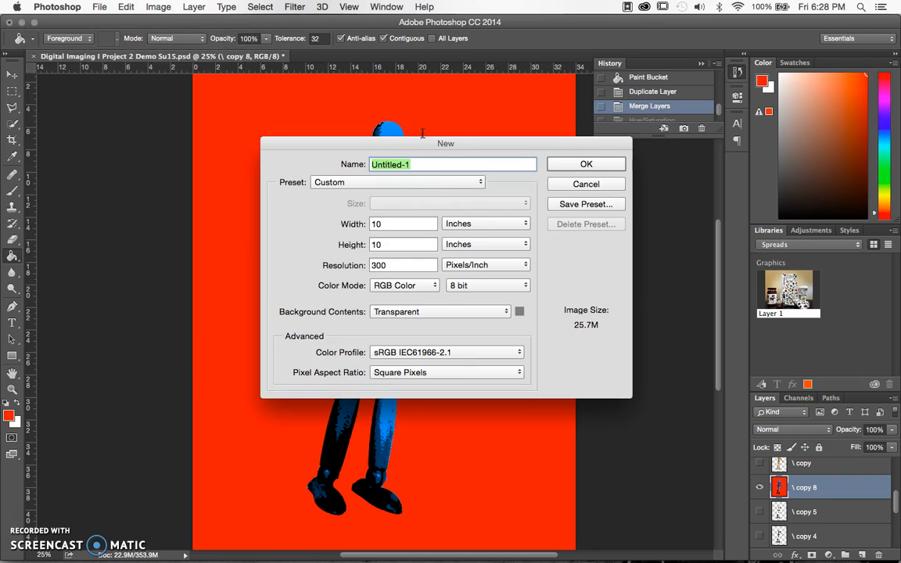
pyautogui.click(585, 164)
pyautogui.click(162, 57)
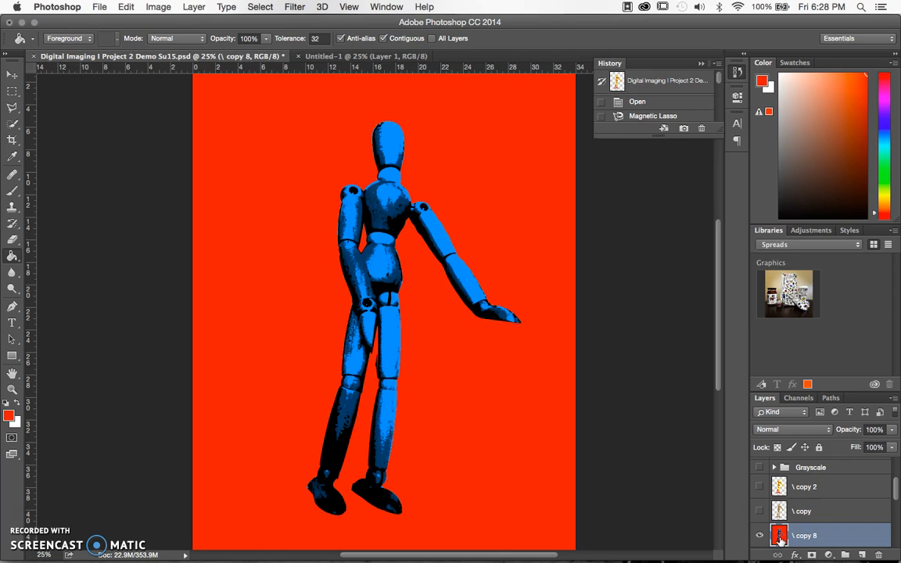
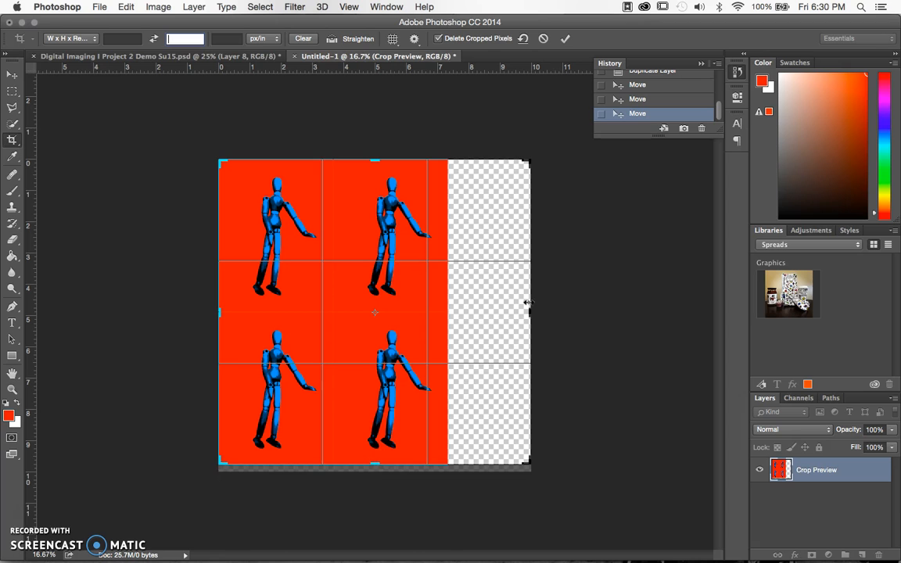
# Crop the Untitled-1 canvas to the edges of the four figure panels at a resolution of 300 px/in.
pyautogui.moveTo(531, 314); pyautogui.dragTo(491, 302)
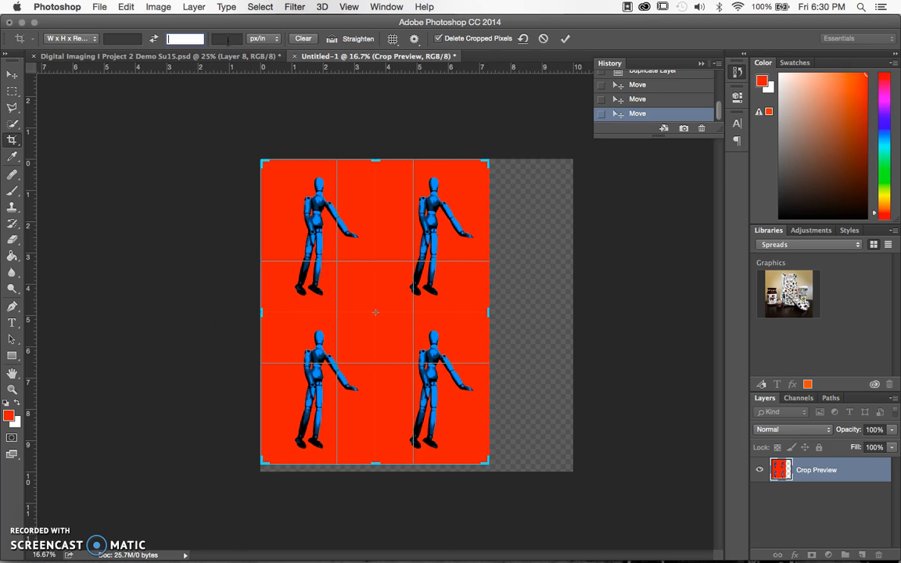
pyautogui.click(228, 39)
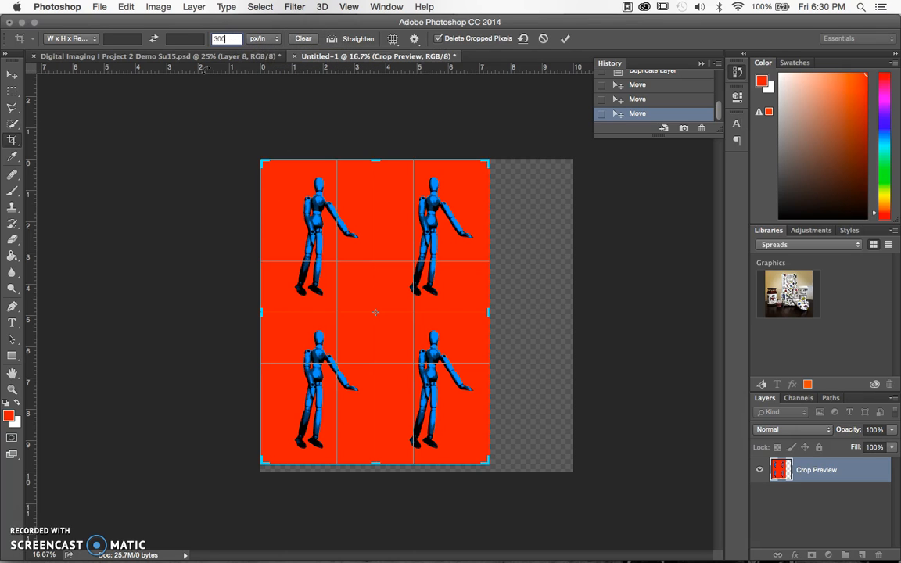
pyautogui.click(564, 41)
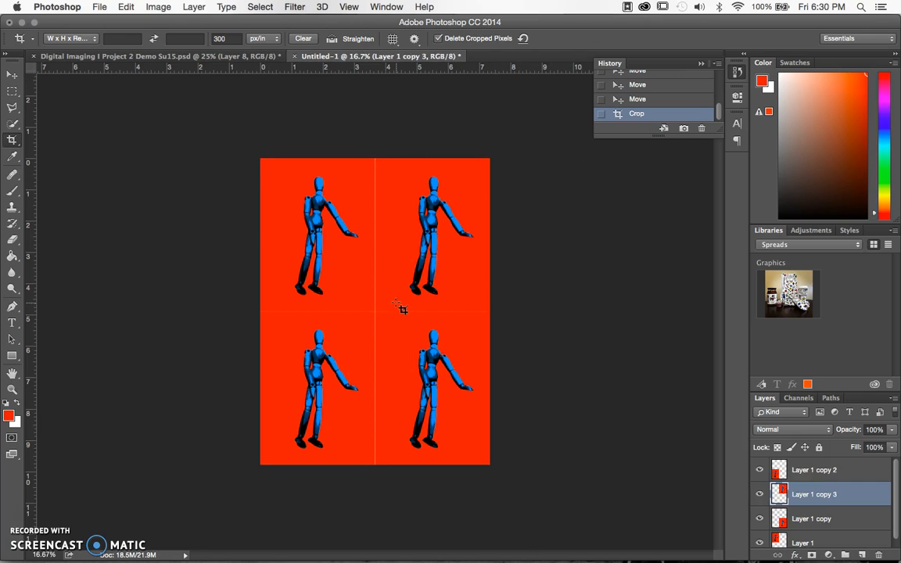
# Nudge the two right-hand panels, Layer 1 copy 3 and Layer 1 copy, left to close the vertical gap.
pyautogui.click(13, 76)
pyautogui.press('Right')
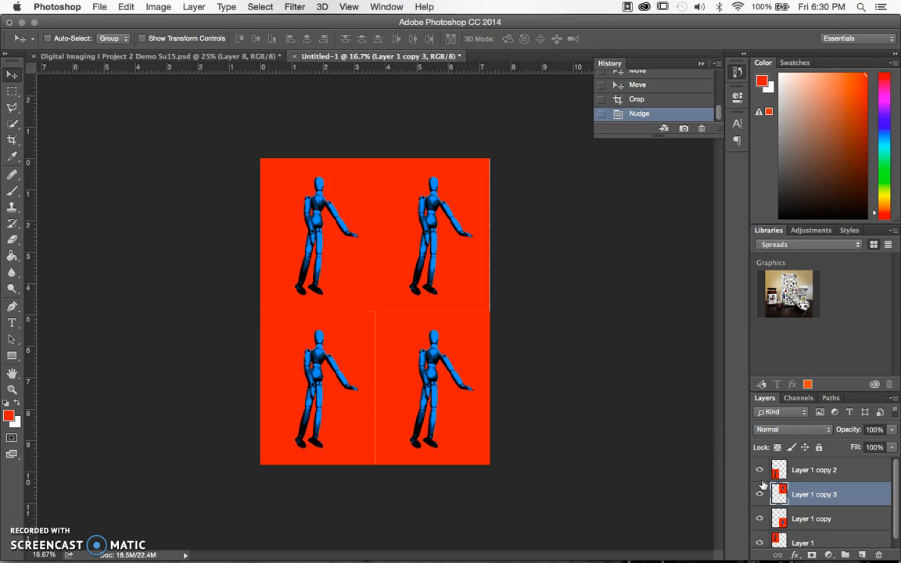
pyautogui.click(805, 519)
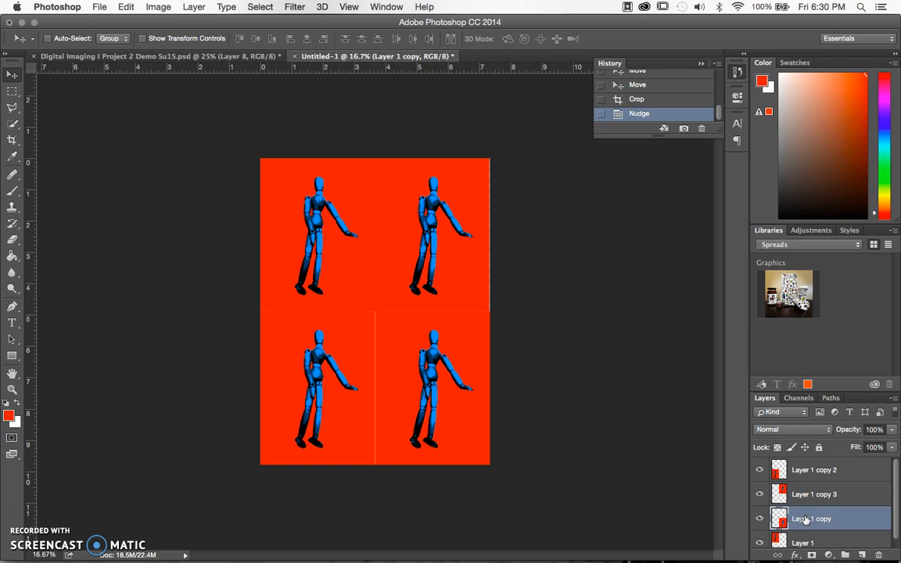
pyautogui.press('Left')
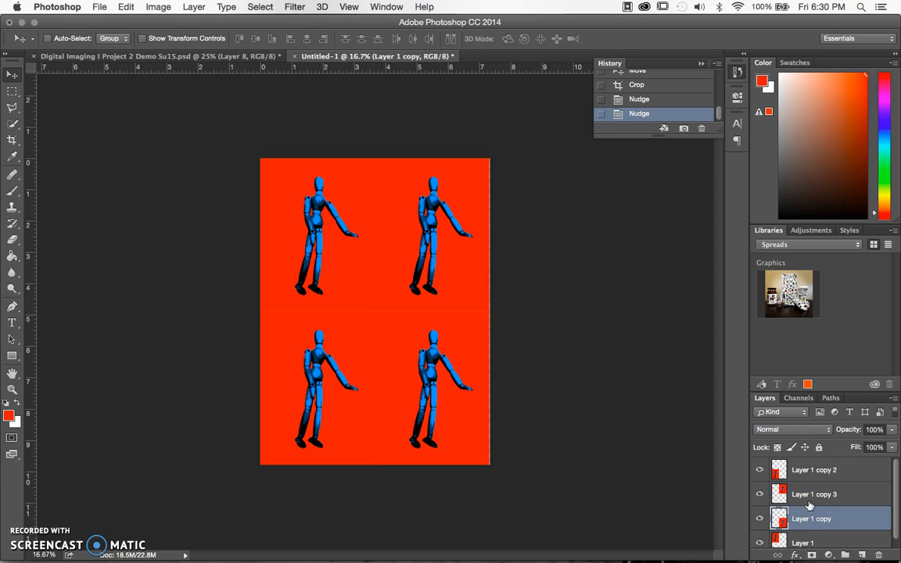
# Place Layer 1 copy above Layer 1 copy 3, and nudge it together with Layer 1 copy 2 up to close the horizontal gap.
pyautogui.moveTo(808, 516); pyautogui.dragTo(797, 472)
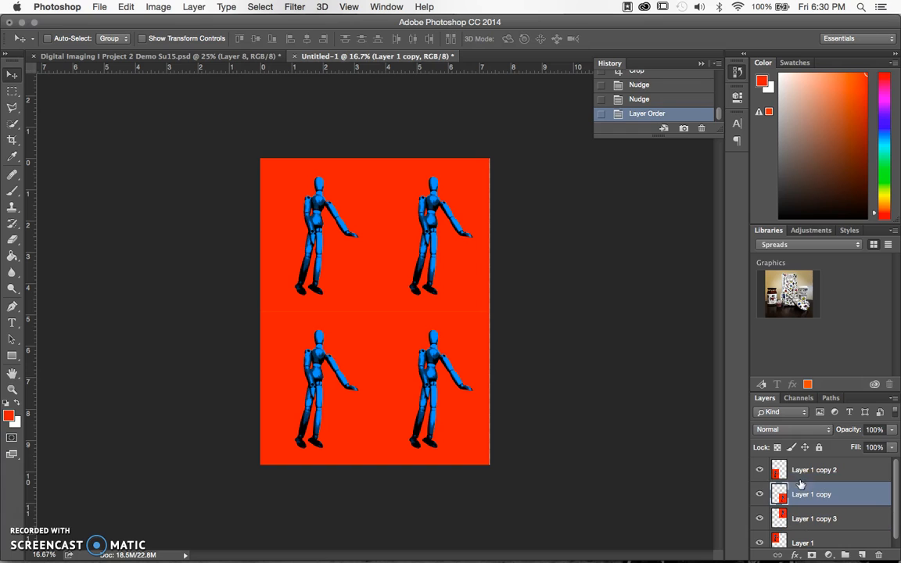
pyautogui.keyDown('shift'); pyautogui.click(798, 471); pyautogui.keyUp('shift')
pyautogui.press('Up')
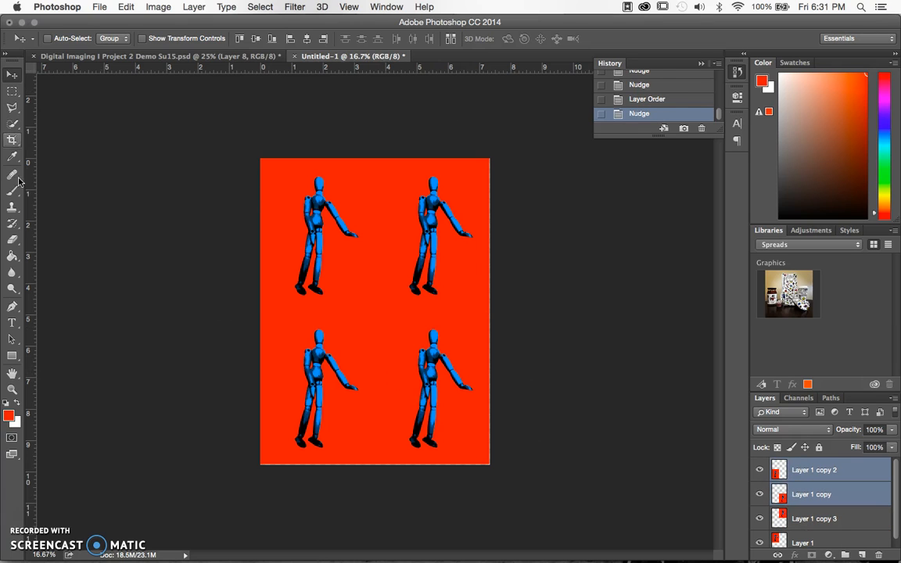
# Crop off the thin transparent strips along the right and bottom edges of the four-panel composition.
pyautogui.click(11, 140)
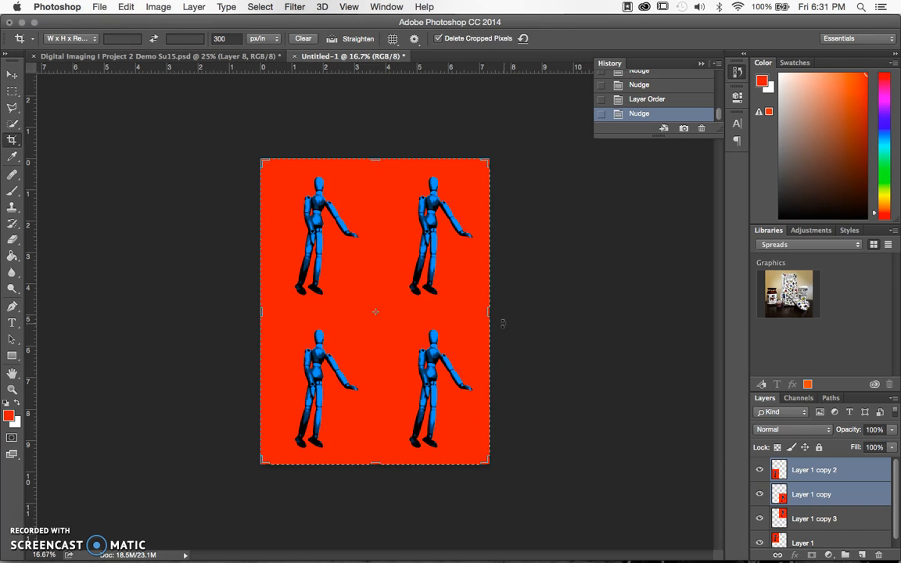
pyautogui.moveTo(487, 312); pyautogui.dragTo(487, 313)
pyautogui.moveTo(377, 463); pyautogui.dragTo(378, 463)
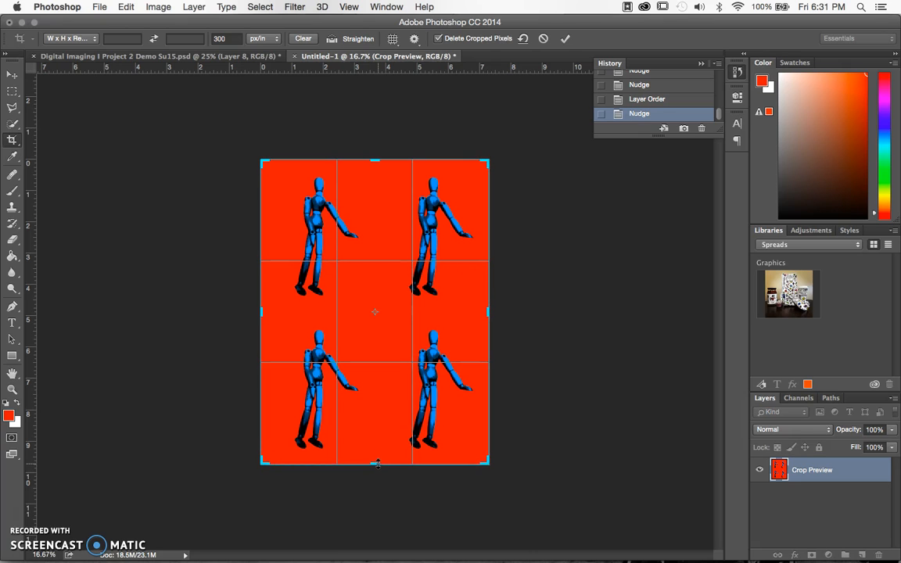
pyautogui.click(565, 39)
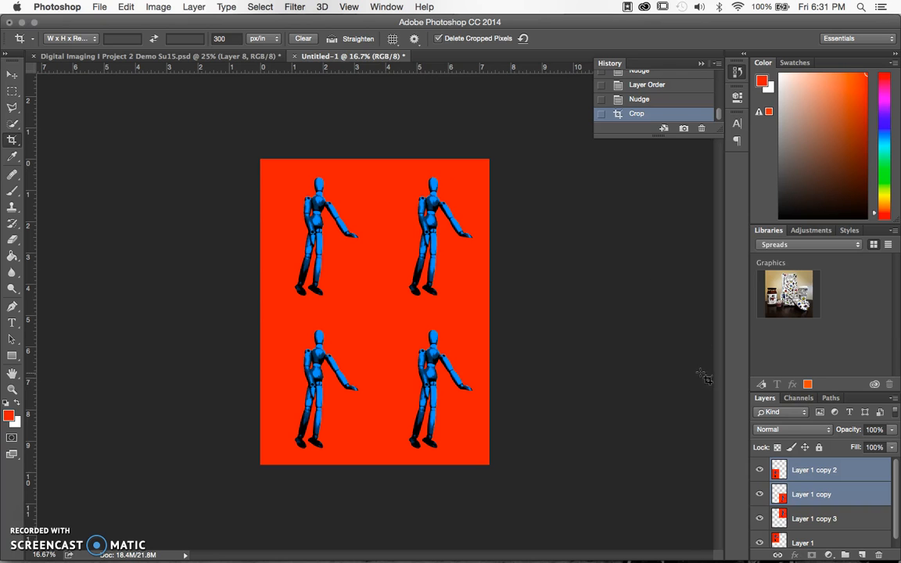
pyautogui.click(672, 451)
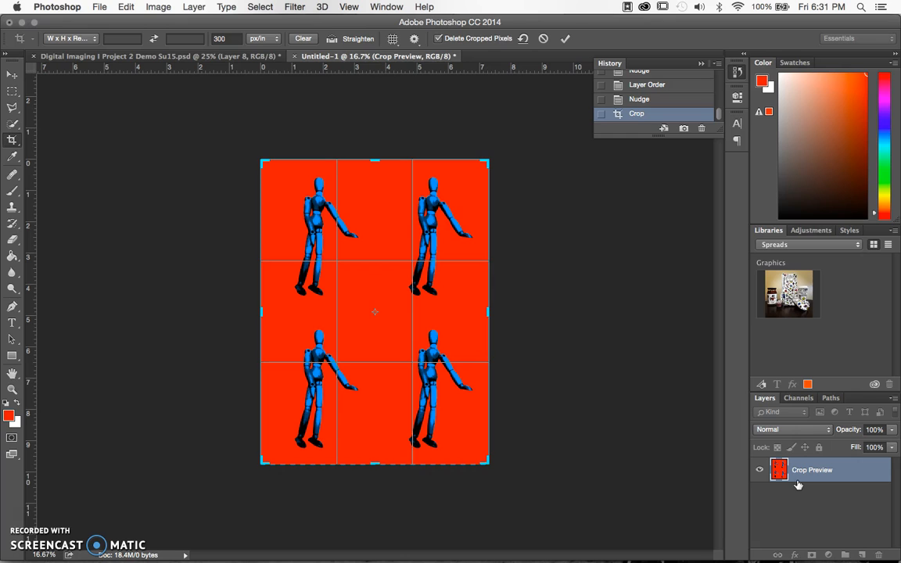
# Leave crop mode and shift the hue of Layer 1 copy 2, the lower-left panel, to -126 with Hue/Saturation.
pyautogui.click(543, 40)
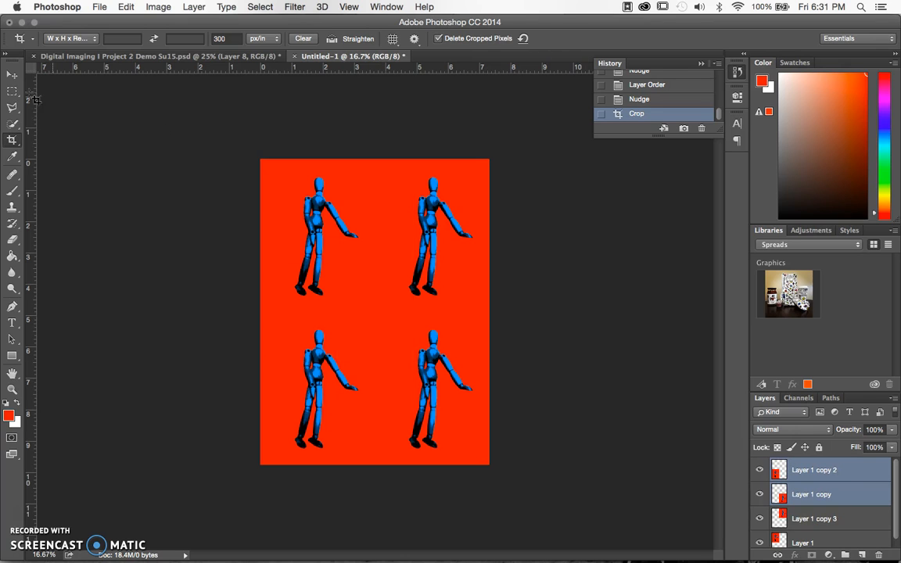
pyautogui.click(12, 74)
pyautogui.click(813, 518)
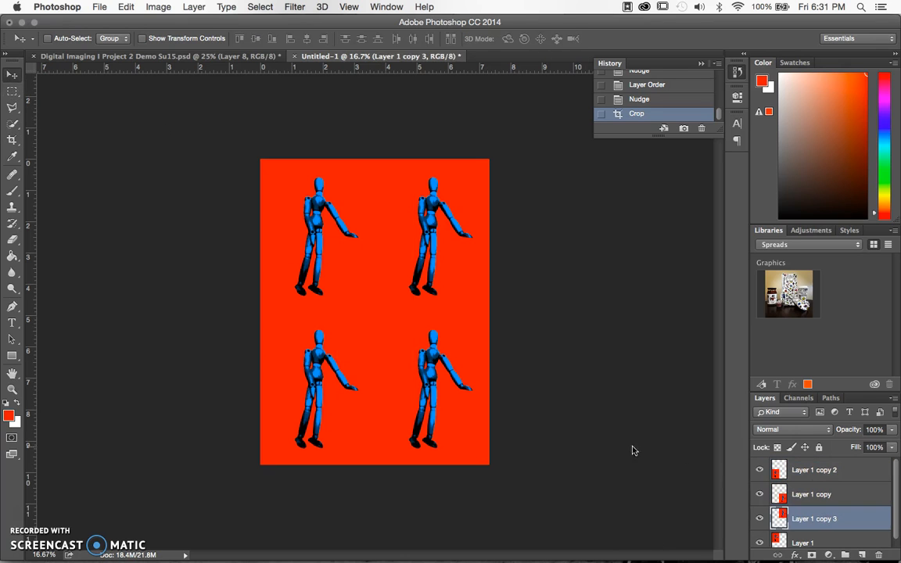
pyautogui.click(817, 471)
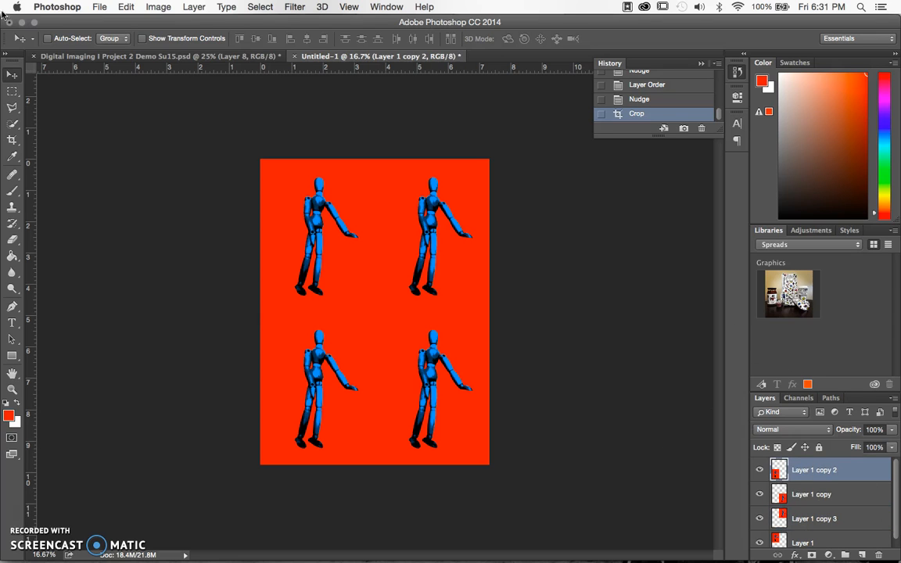
pyautogui.click(158, 7)
pyautogui.moveTo(161, 43)
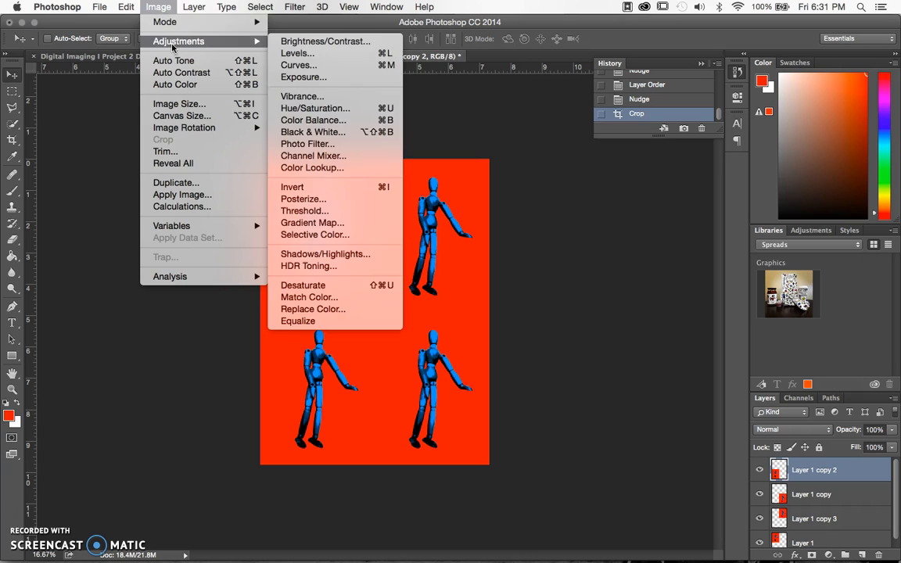
pyautogui.click(364, 115)
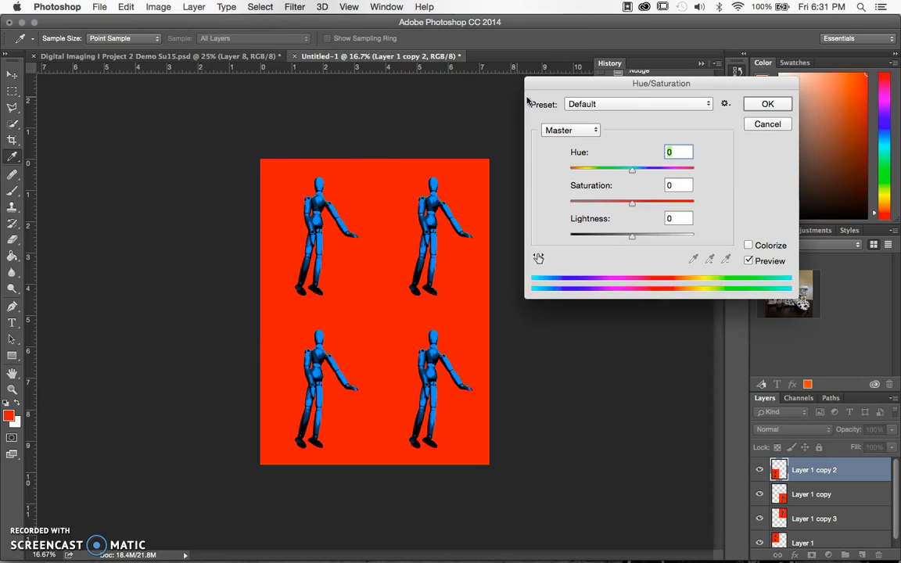
pyautogui.moveTo(630, 170); pyautogui.dragTo(583, 179)
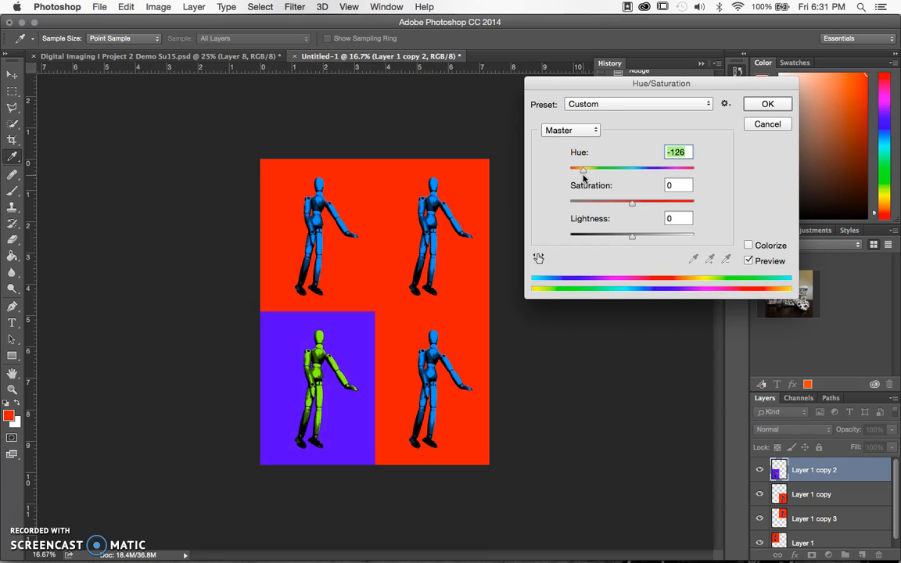
pyautogui.click(752, 108)
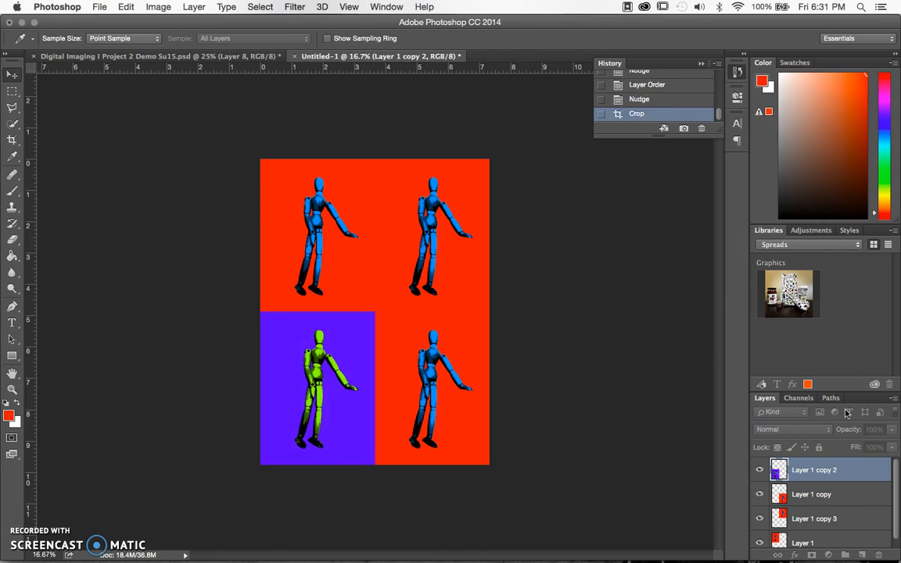
# Shift the hue of Layer 1 copy, the lower-right panel, to +124 with Hue/Saturation.
pyautogui.press('v')
pyautogui.click(825, 494)
pyautogui.click(158, 6)
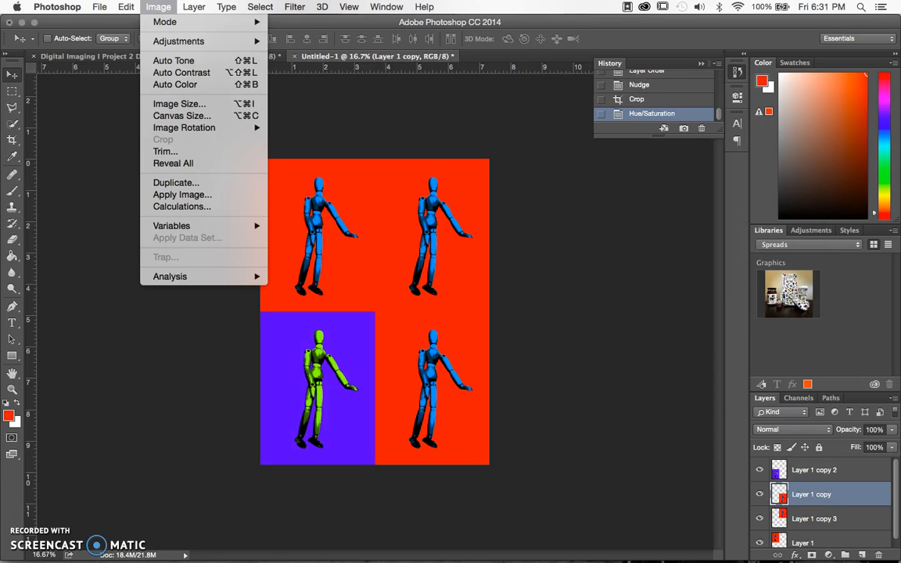
pyautogui.moveTo(179, 41)
pyautogui.click(352, 108)
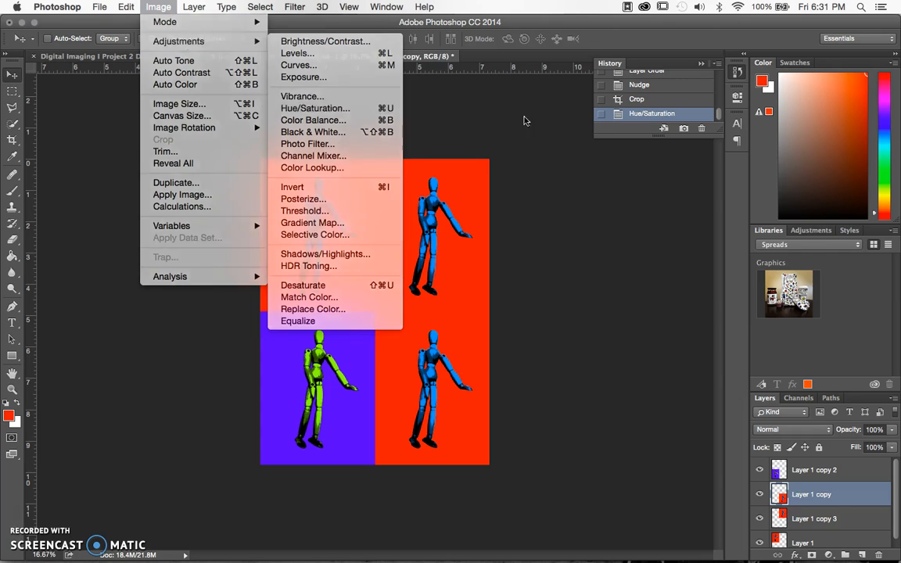
pyautogui.moveTo(632, 168); pyautogui.dragTo(655, 171)
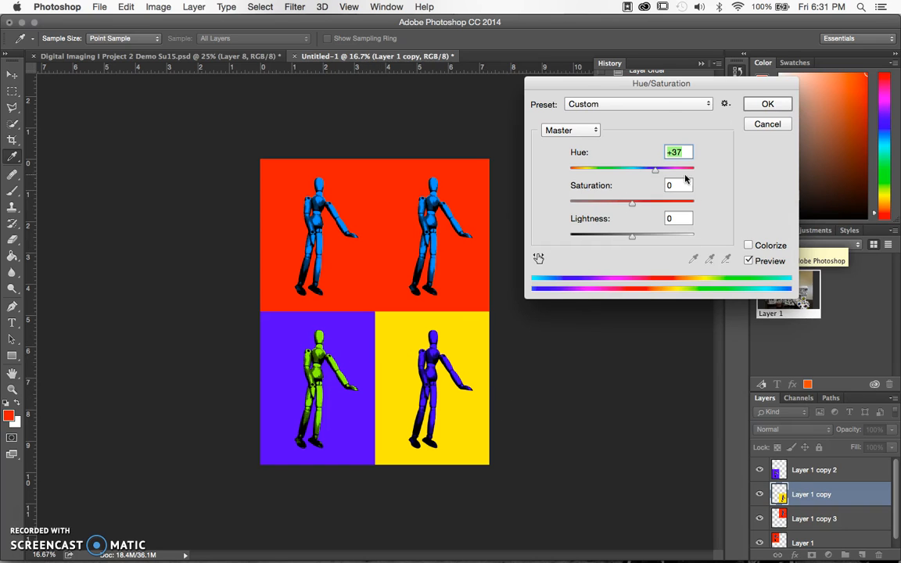
pyautogui.moveTo(655, 170); pyautogui.dragTo(680, 172)
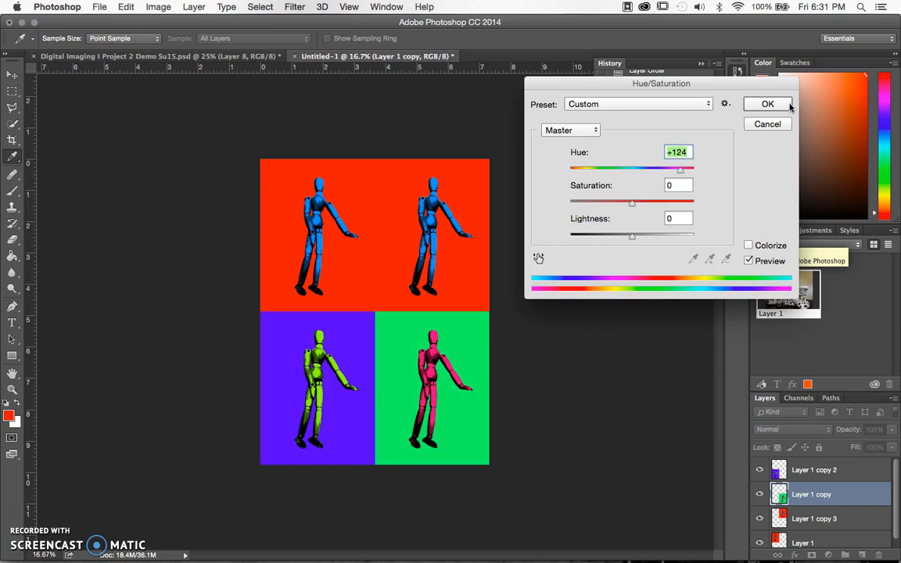
pyautogui.click(775, 107)
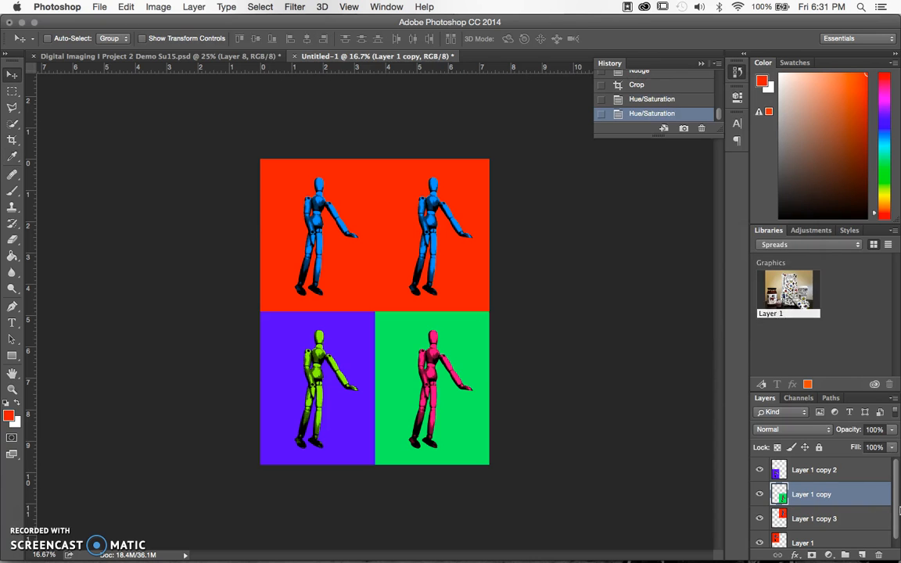
# Shift the hue of Layer 1 copy 3, the upper-right panel, to +40 with Hue/Saturation.
pyautogui.click(807, 521)
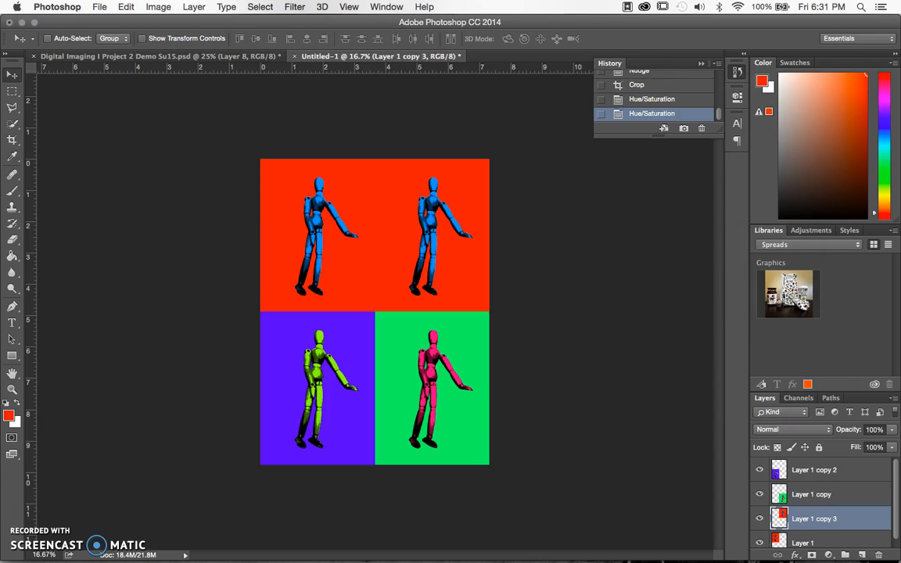
pyautogui.click(158, 6)
pyautogui.moveTo(196, 41)
pyautogui.click(340, 110)
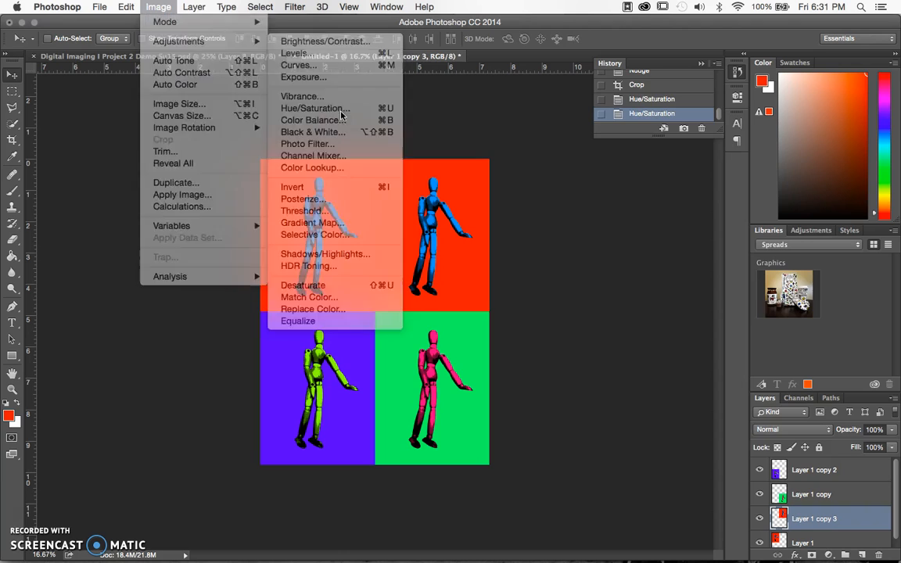
pyautogui.moveTo(612, 170); pyautogui.dragTo(658, 170)
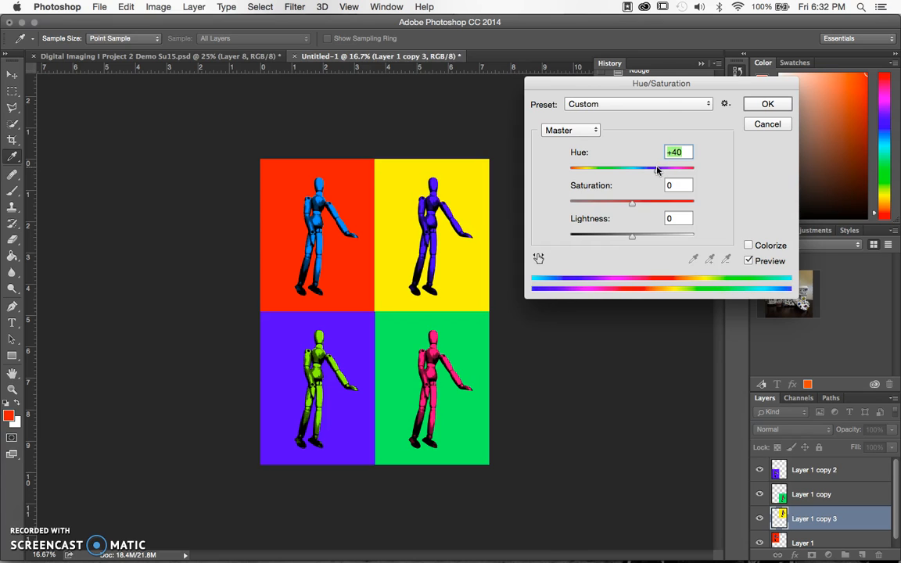
pyautogui.click(767, 104)
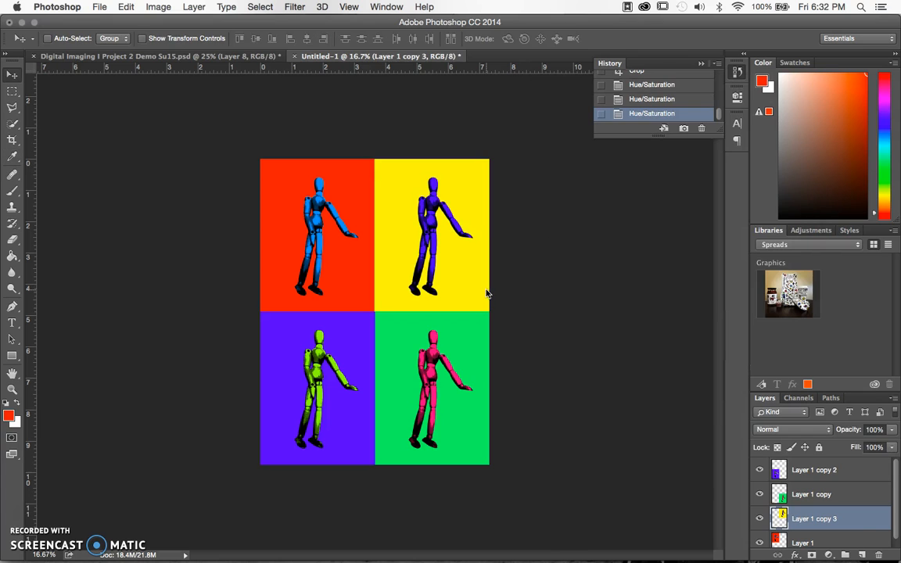
# Shift the hue of Layer 1, the upper-left panel, to -106 with Hue/Saturation.
pyautogui.click(801, 541)
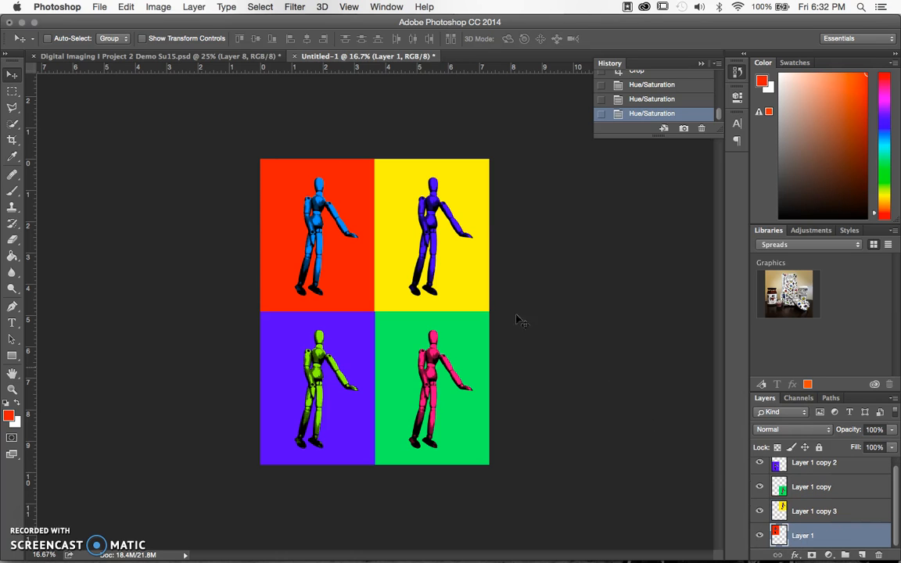
pyautogui.click(158, 6)
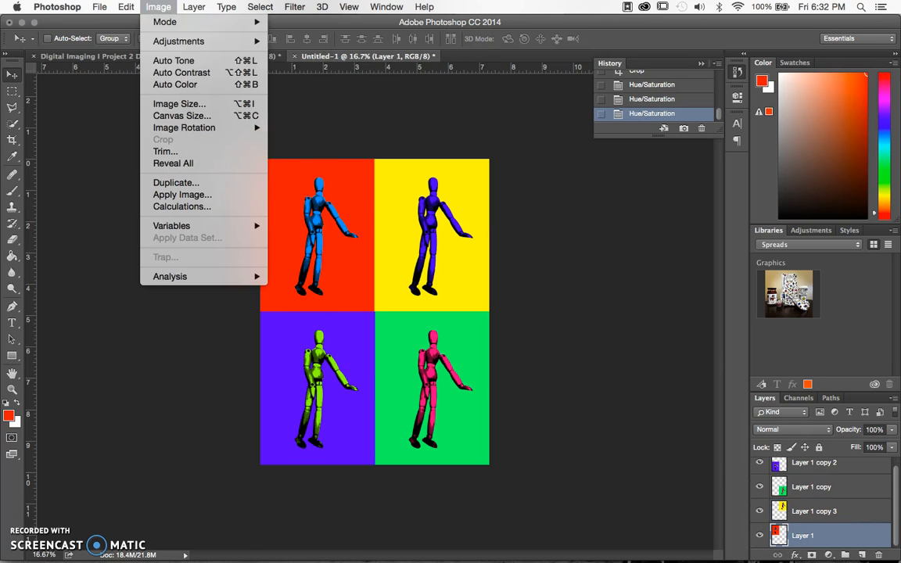
pyautogui.moveTo(235, 40)
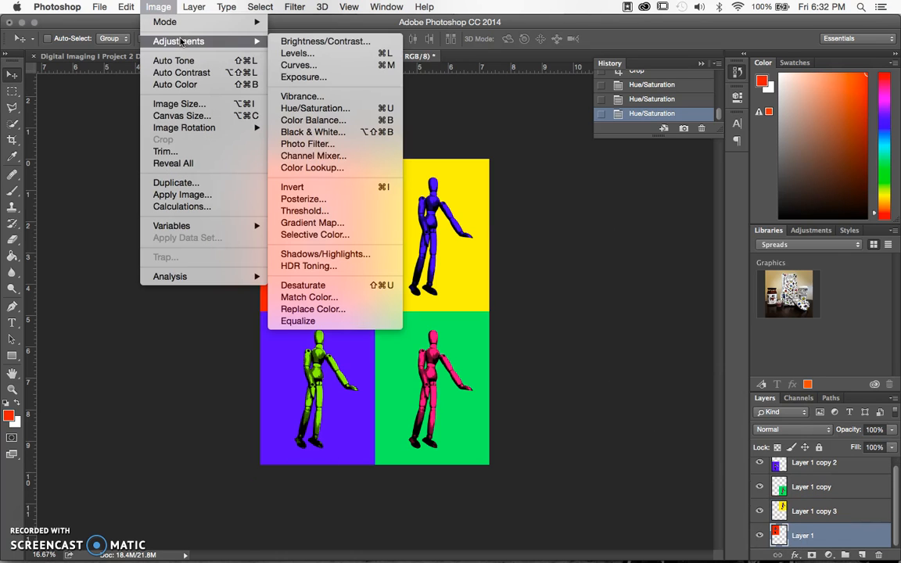
pyautogui.click(344, 107)
pyautogui.moveTo(632, 170); pyautogui.dragTo(589, 179)
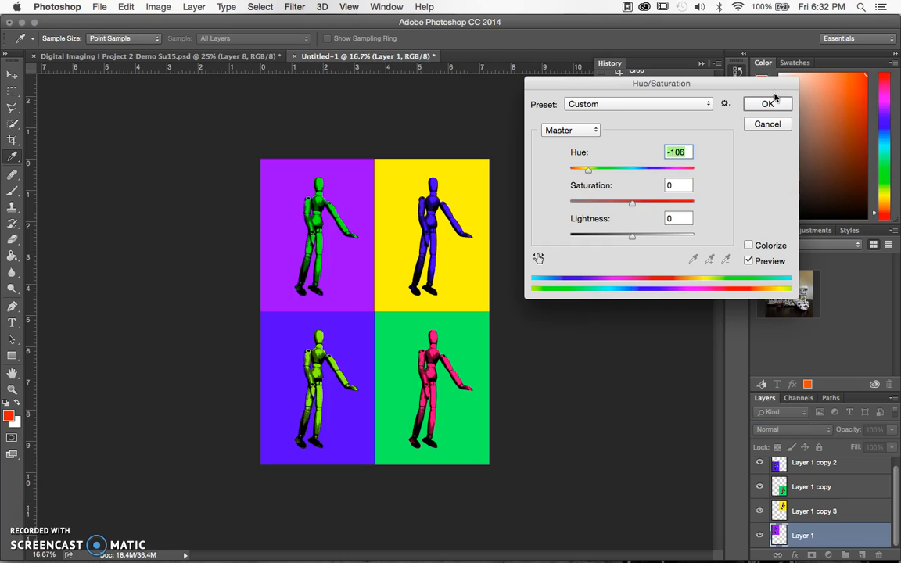
pyautogui.click(768, 104)
# Swap the two upper panels, moving purple Layer 1 to the upper right and yellow Layer 1 copy 3 to the upper left.
pyautogui.press('v')
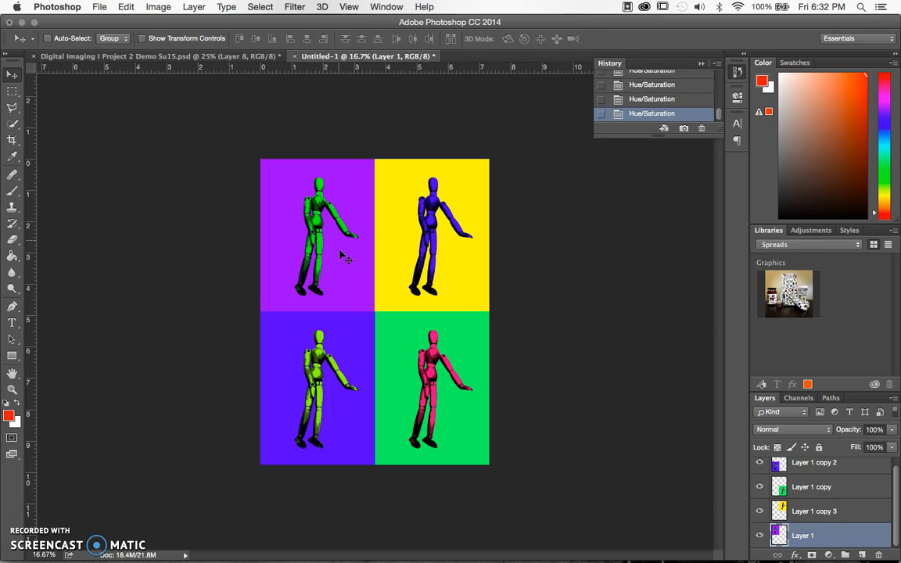
pyautogui.moveTo(345, 253); pyautogui.dragTo(453, 245)
pyautogui.press('Escape')
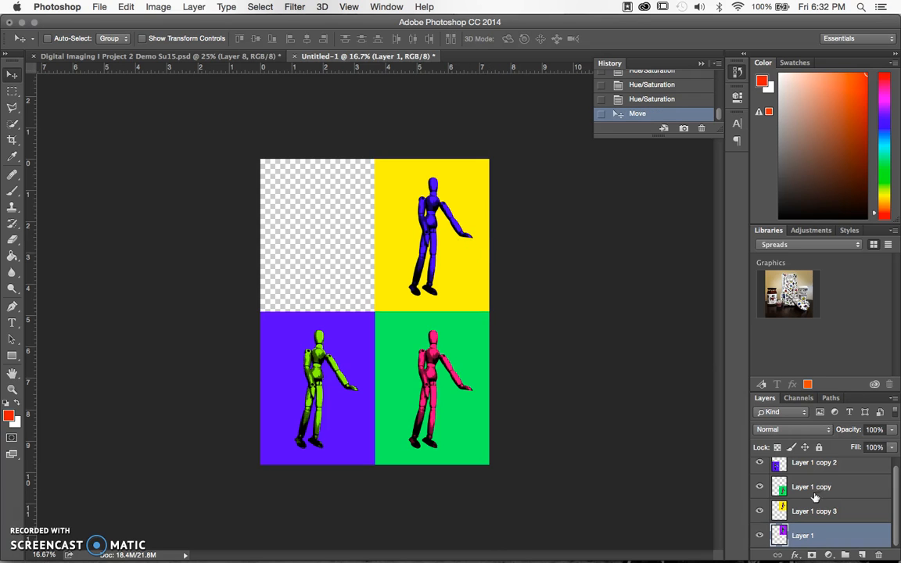
pyautogui.click(813, 510)
pyautogui.moveTo(420, 212); pyautogui.dragTo(313, 213)
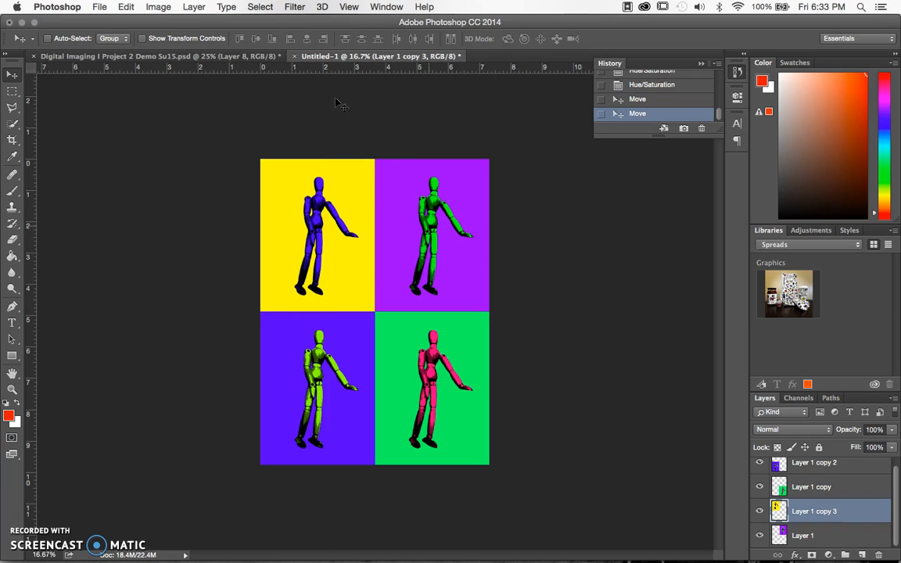
# Switch to the Digital Imaging I Project 2 Demo Su15.psd document.
pyautogui.click(208, 58)
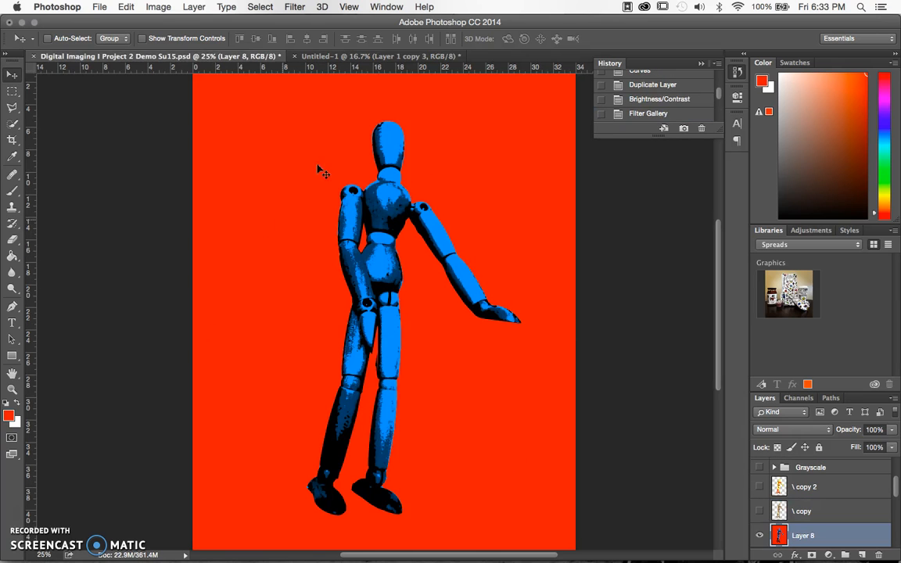